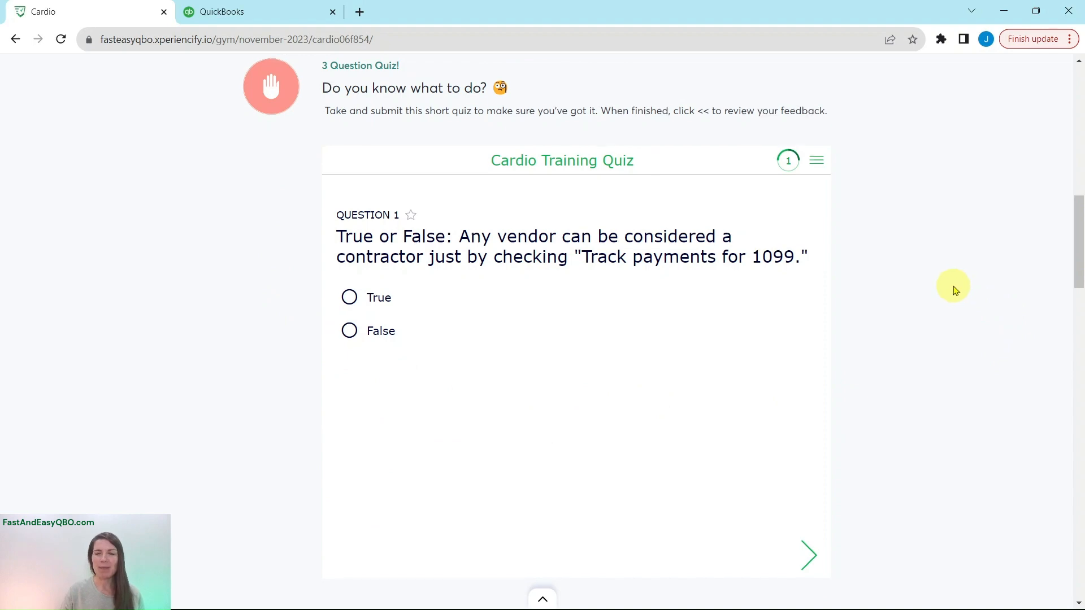
Step: Open the hands-on exercise for setting up contractors and bring up its Scenario page
{"action": "scroll", "coordinate": [959, 289], "scroll_direction": "down", "scroll_amount": 10}
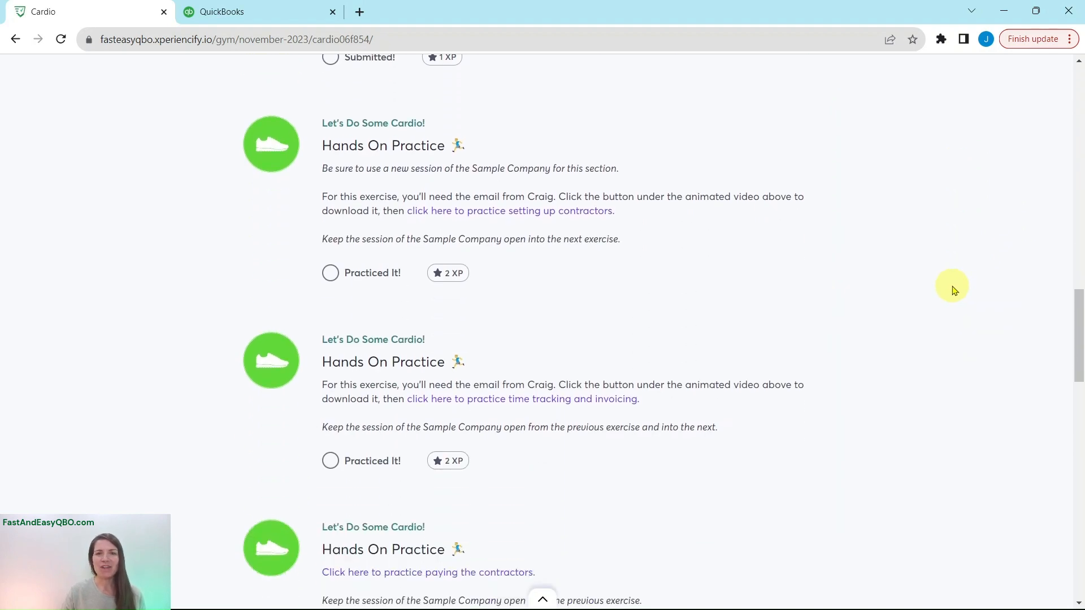
{"action": "scroll", "coordinate": [954, 290], "scroll_direction": "down", "scroll_amount": 8}
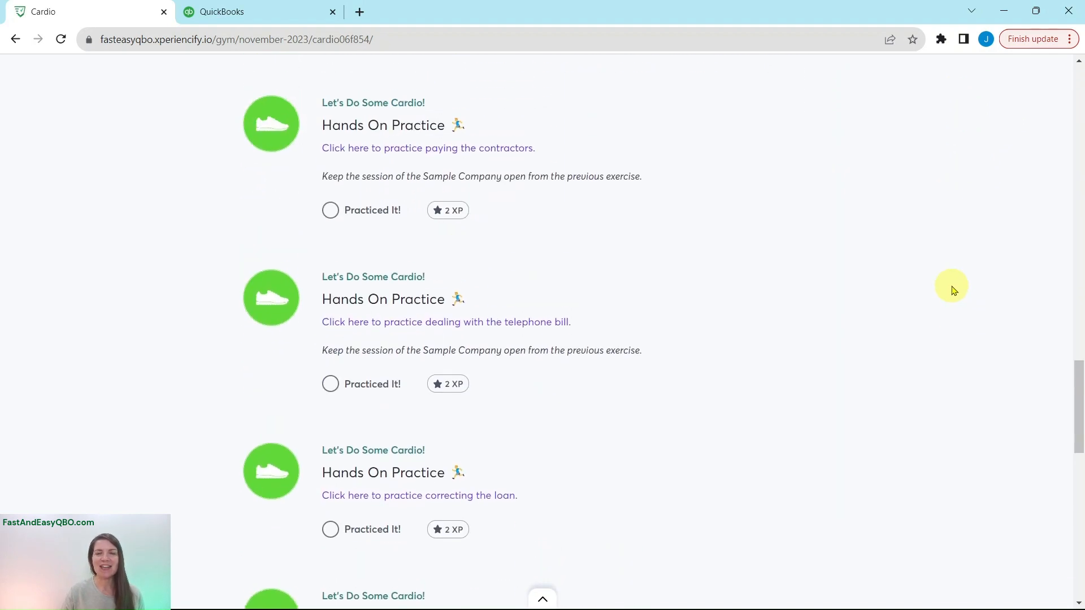
{"action": "scroll", "coordinate": [954, 290], "scroll_direction": "up", "scroll_amount": 9}
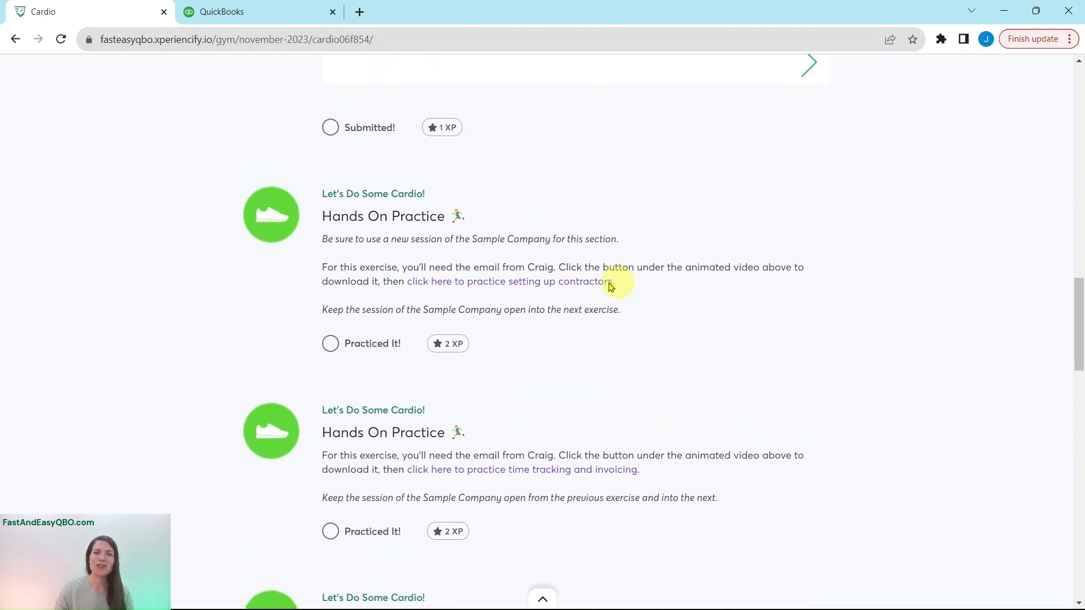
{"action": "left_click", "coordinate": [533, 282]}
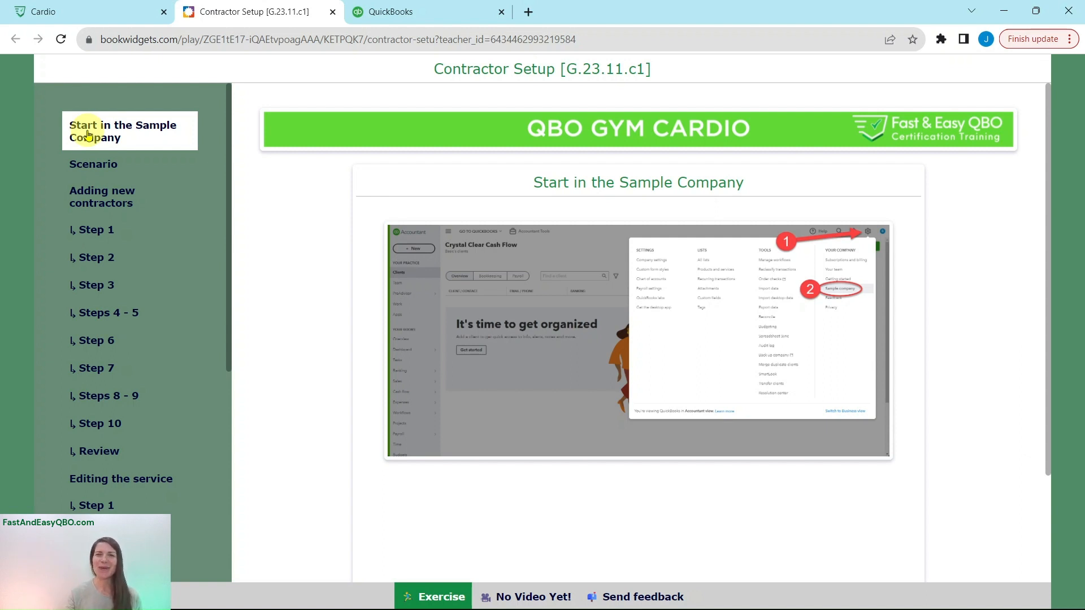
{"action": "left_click", "coordinate": [86, 166]}
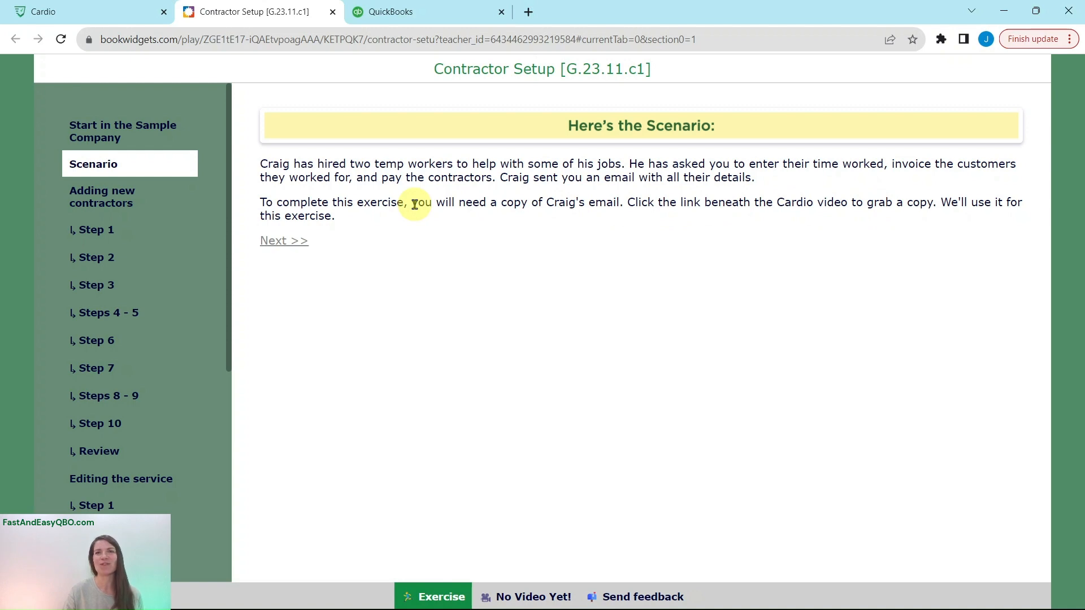
Step: Download the sample email about the new contractors from the Cardio page and open the PDF
{"action": "left_click", "coordinate": [94, 12]}
{"action": "scroll", "coordinate": [644, 293], "scroll_direction": "up", "scroll_amount": 15}
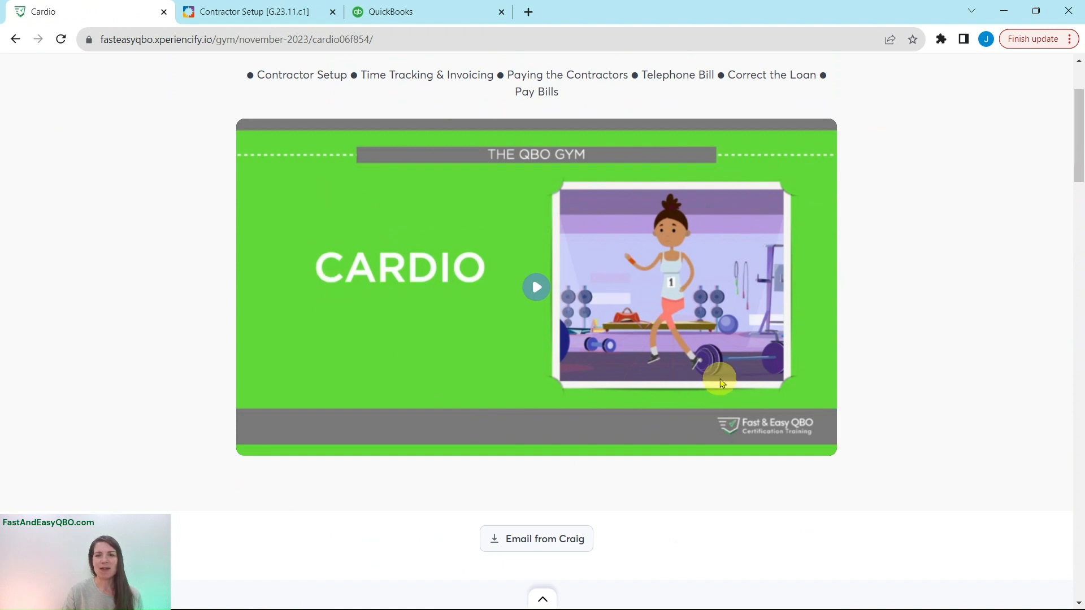
{"action": "scroll", "coordinate": [718, 339], "scroll_direction": "down", "scroll_amount": 5}
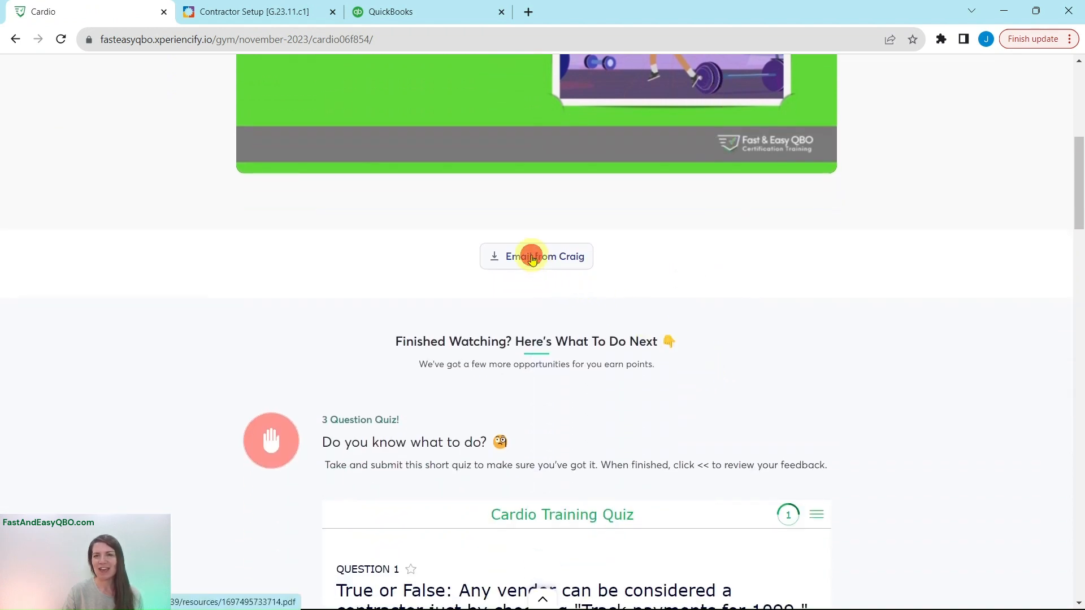
{"action": "left_click", "coordinate": [531, 257]}
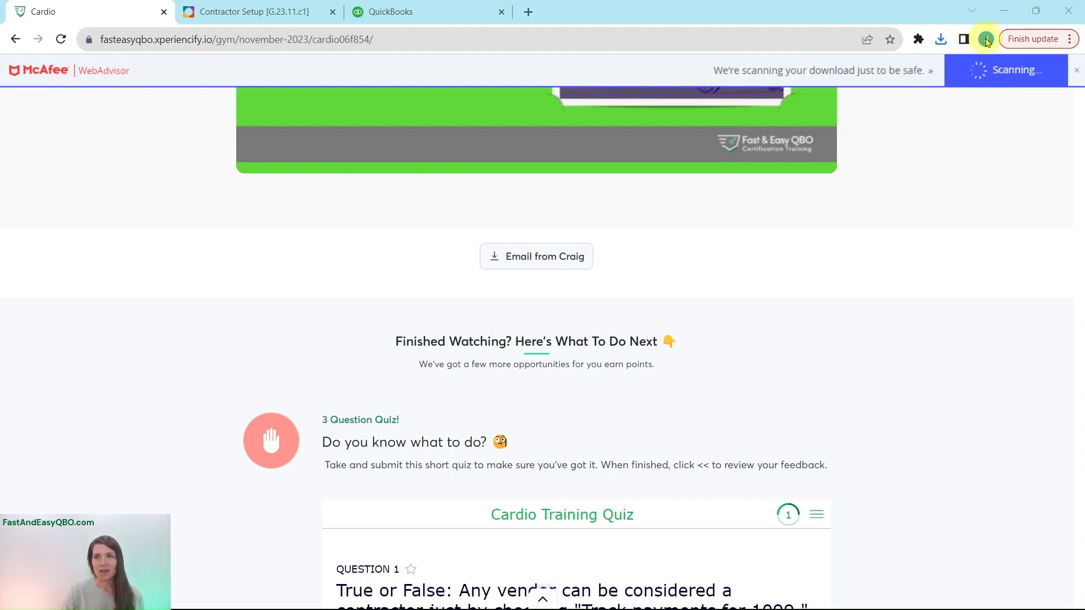
{"action": "left_click", "coordinate": [1076, 73]}
{"action": "left_click", "coordinate": [940, 39]}
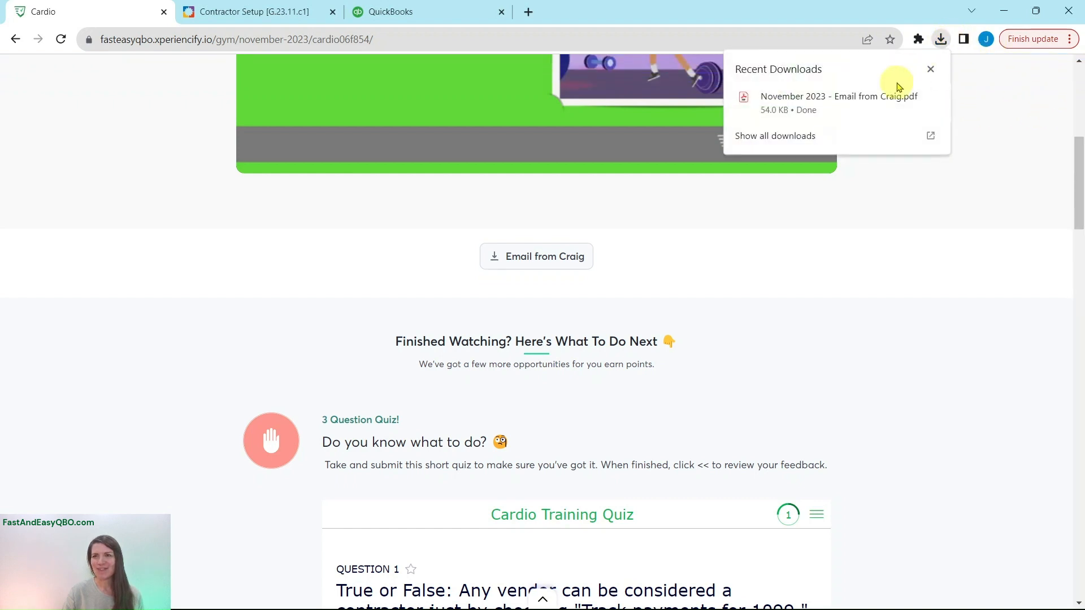
{"action": "left_click", "coordinate": [853, 98]}
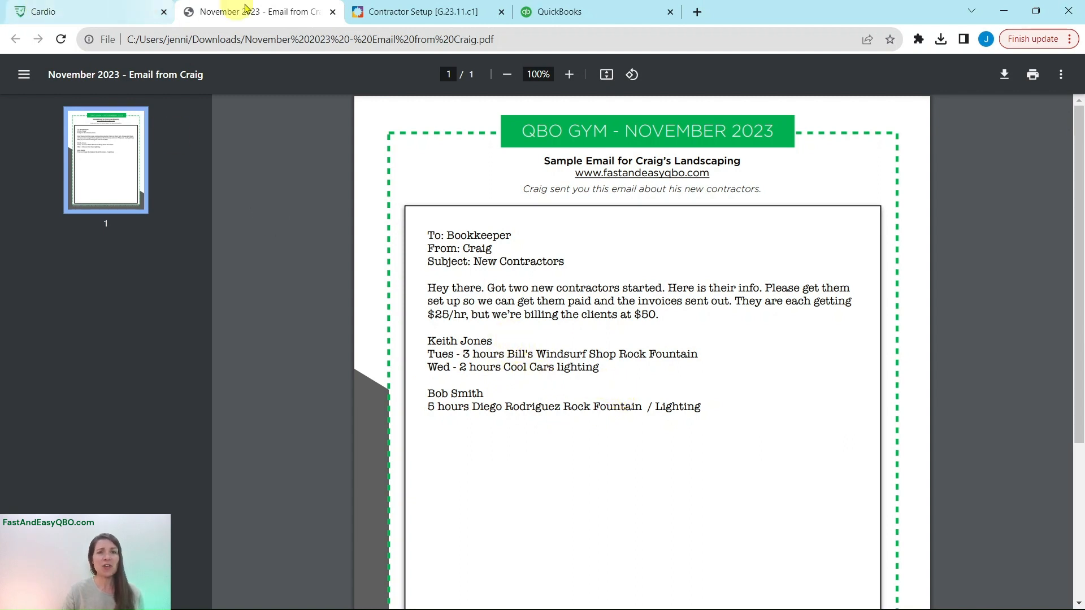
Step: Read the exercise's introduction to adding new contractors and its Step 1 instructions
{"action": "left_click", "coordinate": [389, 11]}
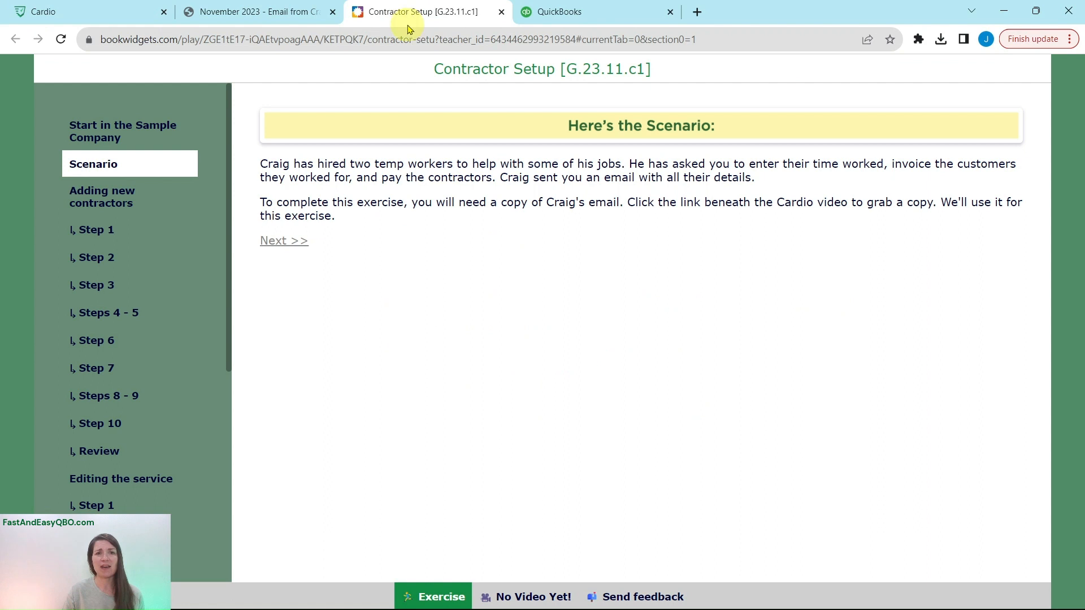
{"action": "left_click", "coordinate": [85, 191]}
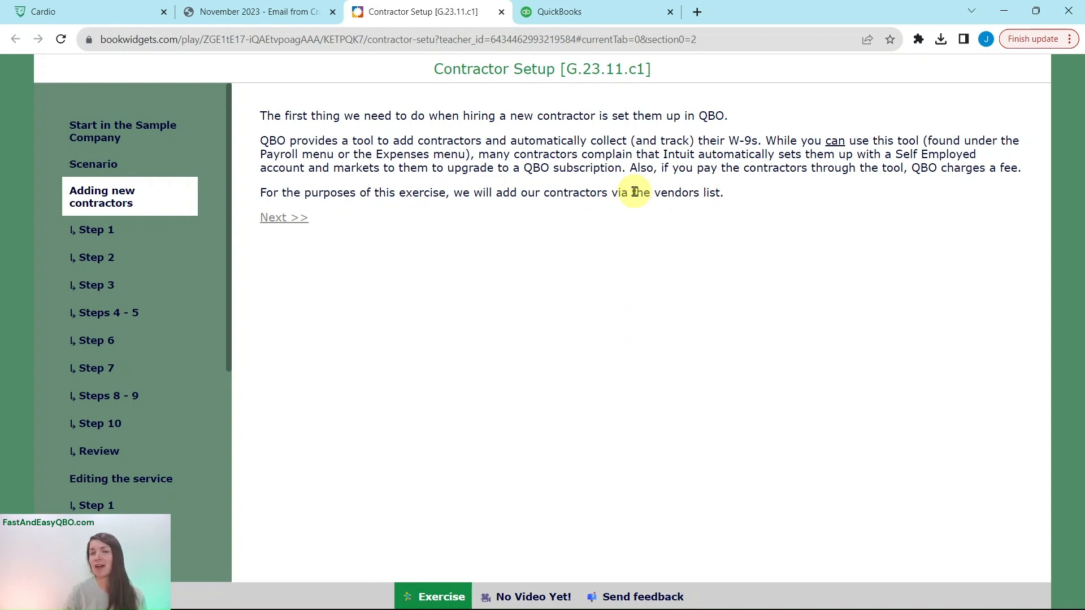
{"action": "left_click", "coordinate": [95, 231]}
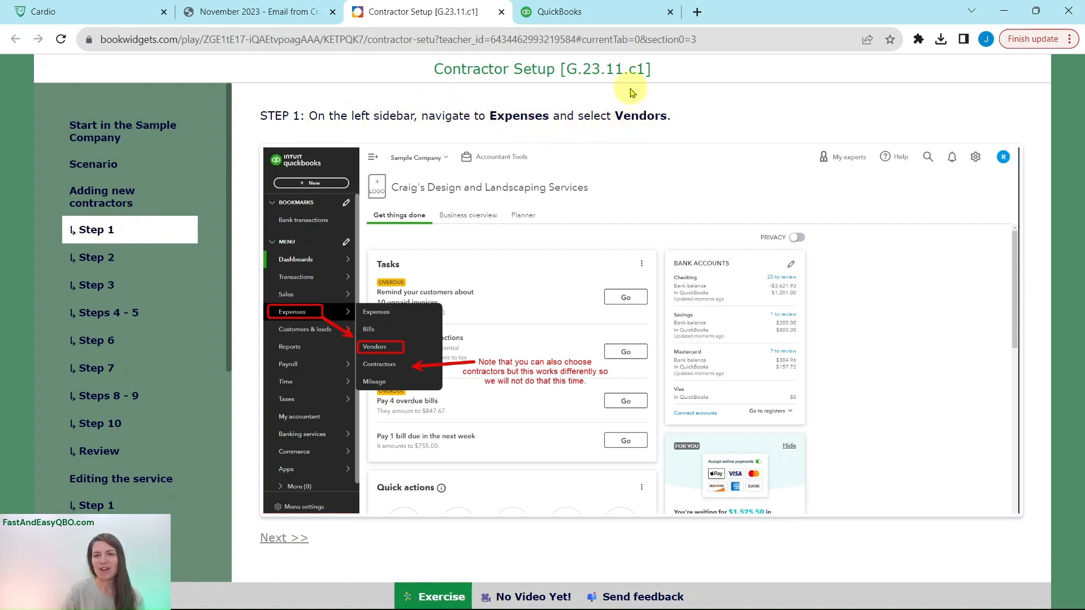
Step: Switch to QuickBooks and open the Vendors list under Expenses
{"action": "left_click", "coordinate": [602, 19]}
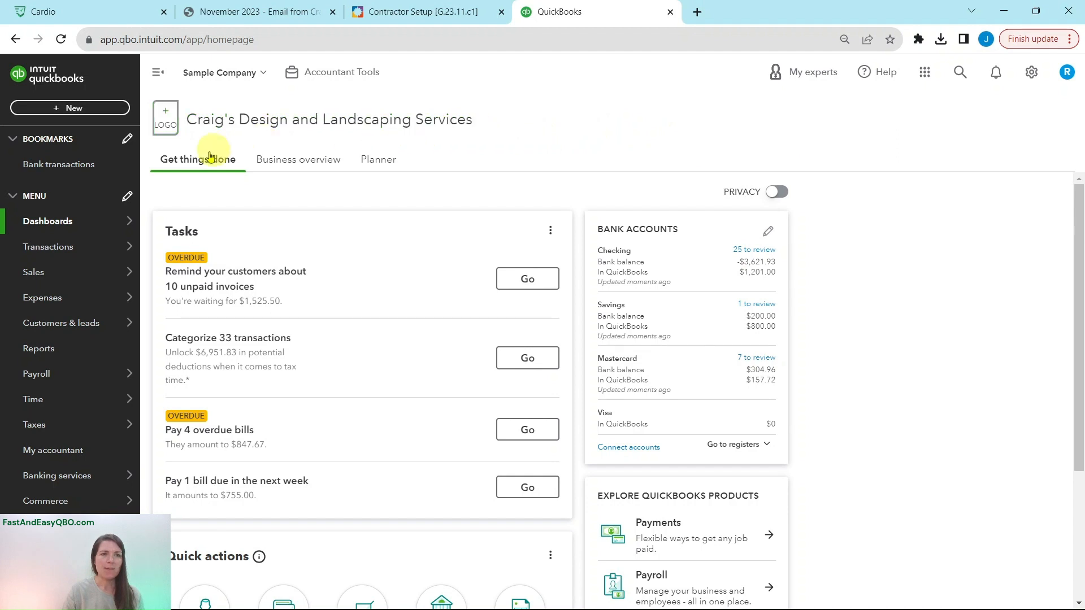
{"action": "mouse_move", "coordinate": [77, 279]}
{"action": "mouse_move", "coordinate": [58, 305]}
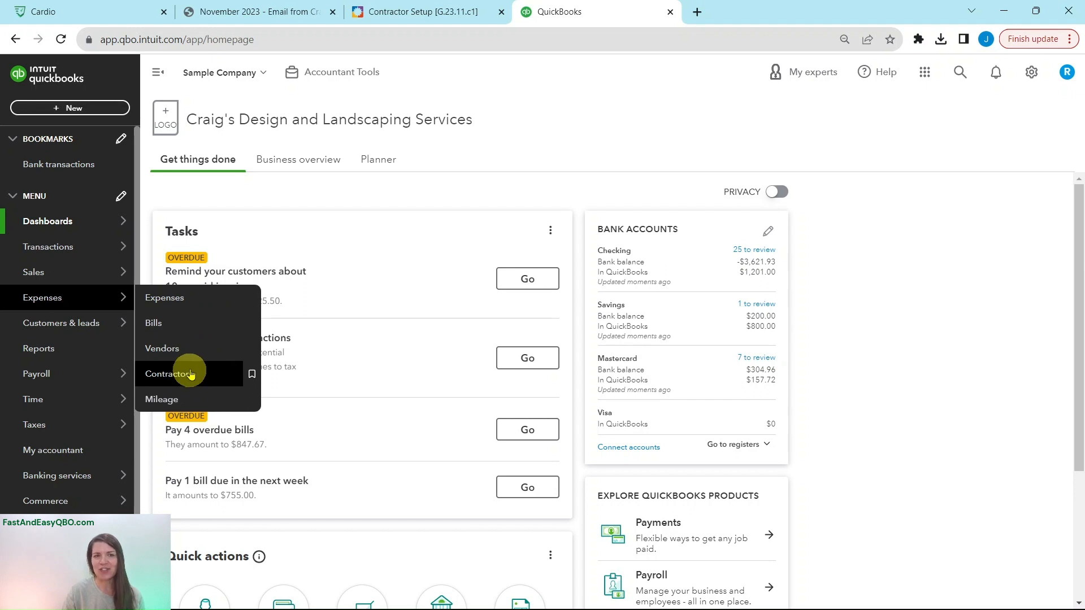
{"action": "left_click", "coordinate": [164, 352]}
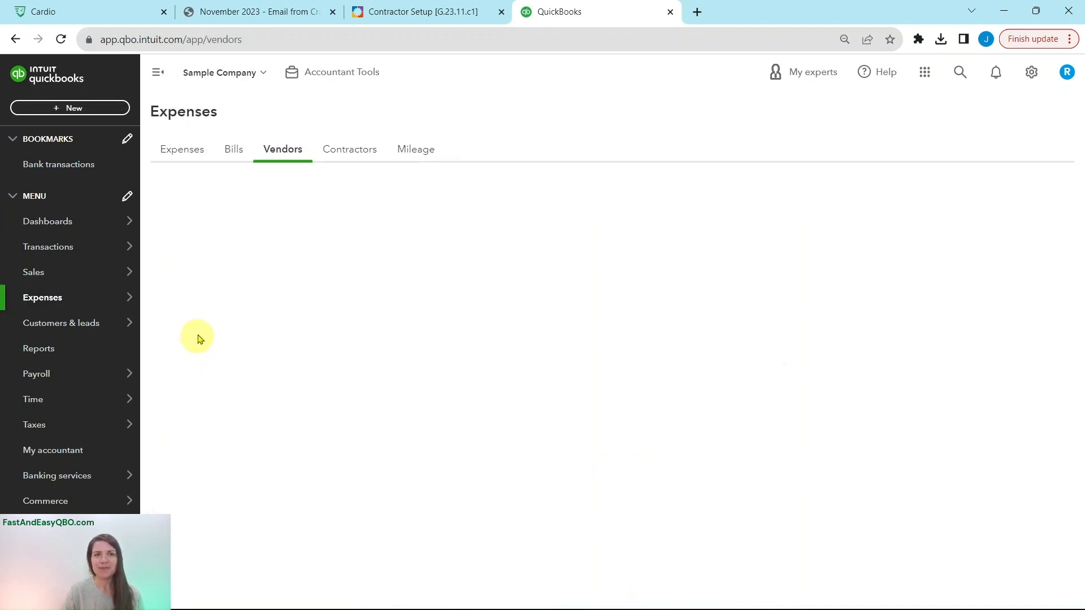
Step: Consult Step 2 of the exercise and start a new vendor record in QuickBooks
{"action": "left_click", "coordinate": [431, 14]}
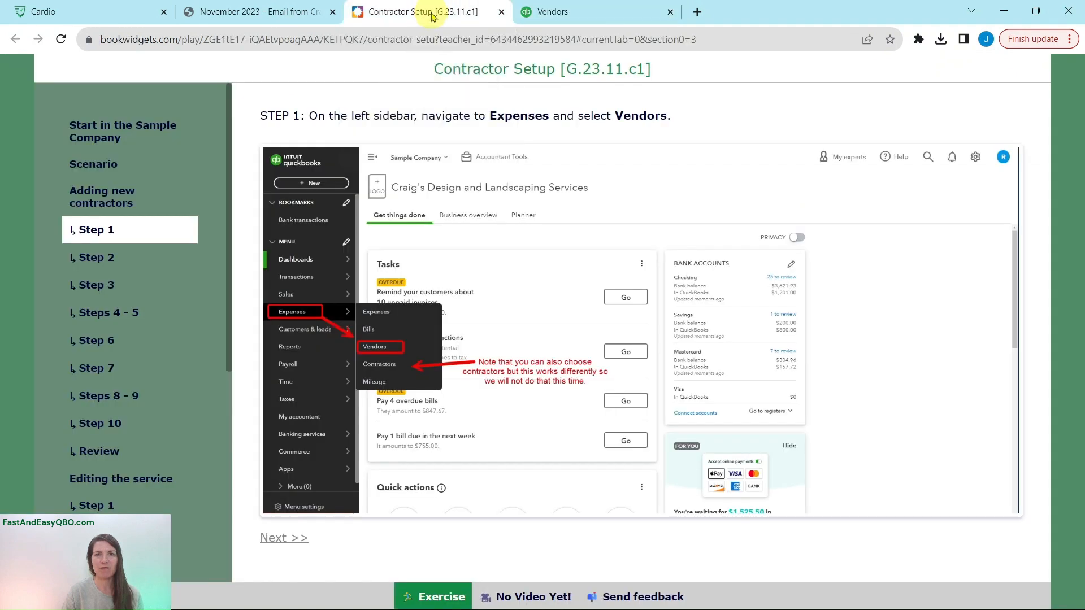
{"action": "left_click", "coordinate": [120, 265]}
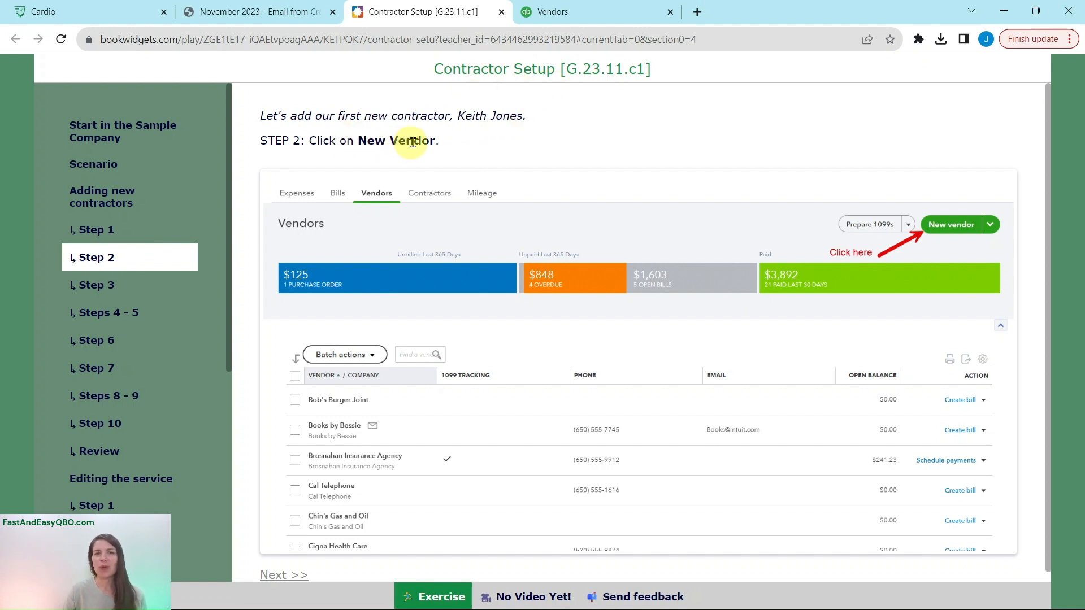
{"action": "left_click", "coordinate": [564, 17]}
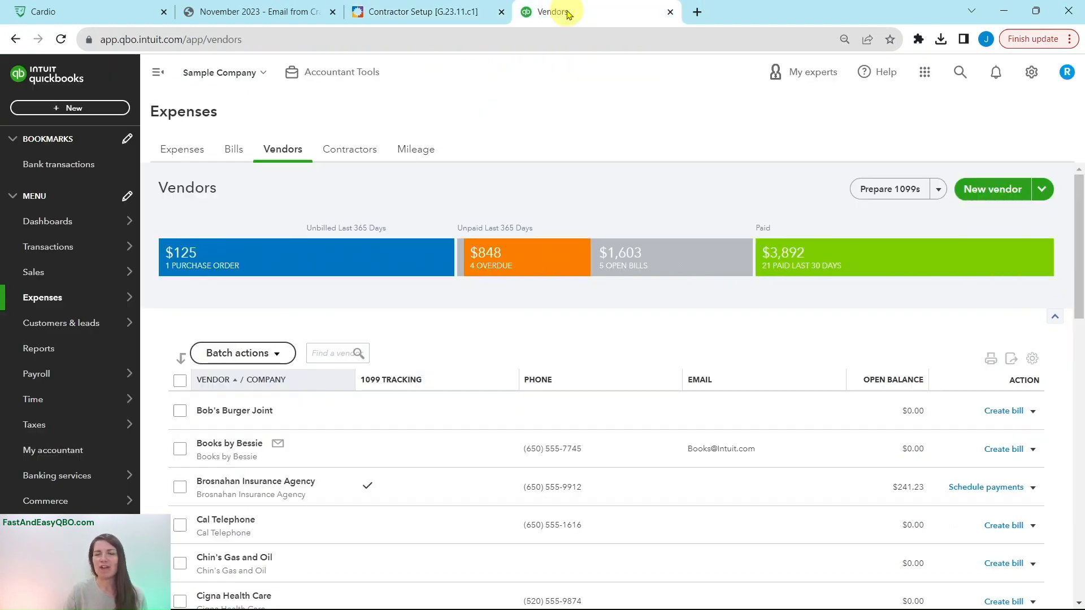
{"action": "left_click", "coordinate": [1010, 194]}
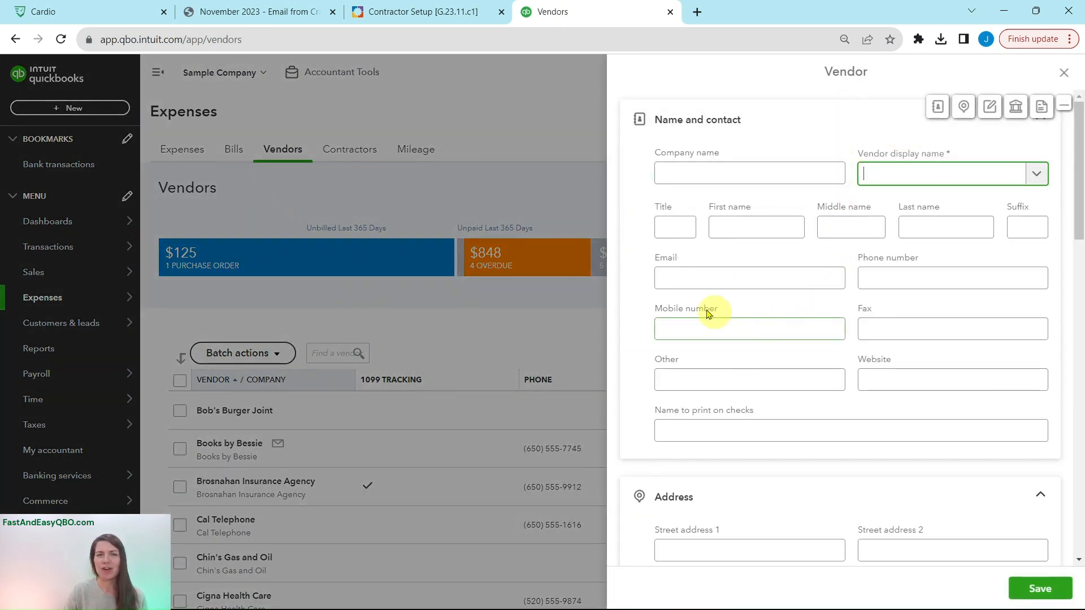
Step: Consult Step 3 of the exercise and enter the first contractor's full name as the vendor display name
{"action": "left_click", "coordinate": [402, 12]}
{"action": "left_click", "coordinate": [102, 288]}
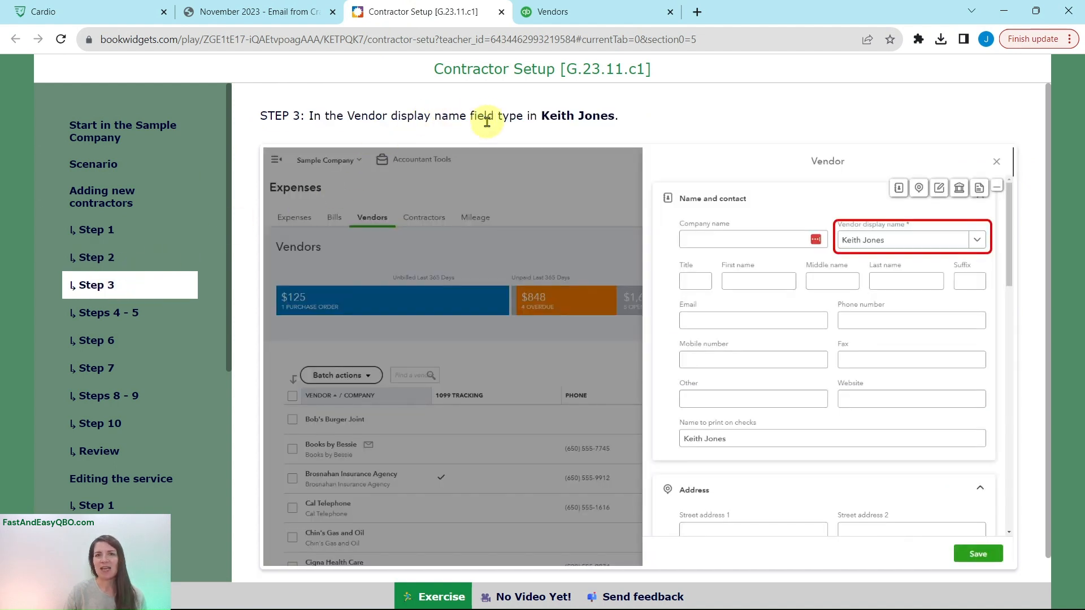
{"action": "left_click", "coordinate": [573, 18]}
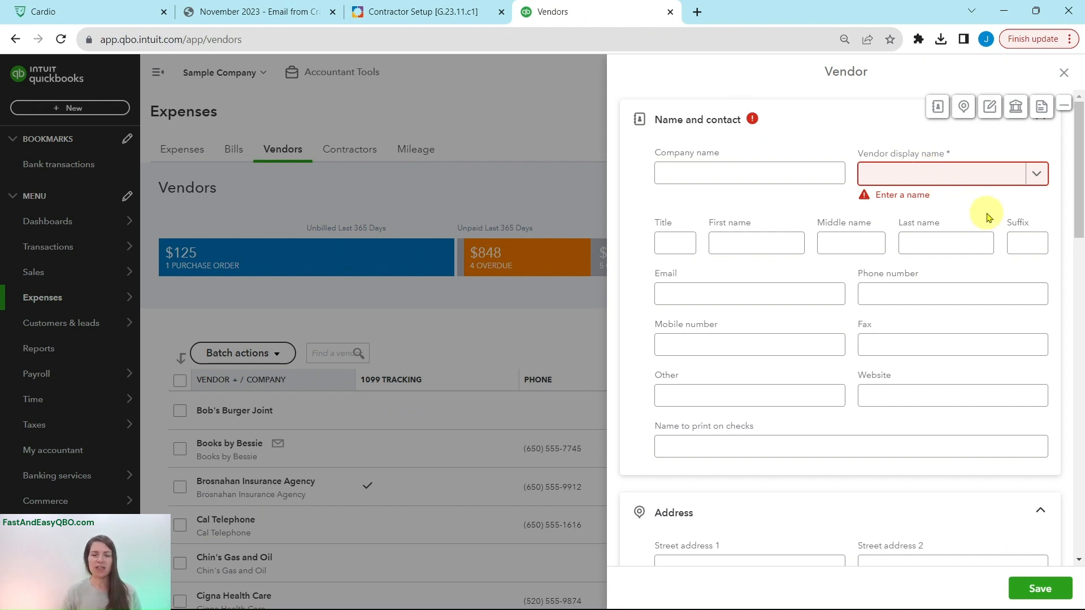
{"action": "type", "text": "Keti"}
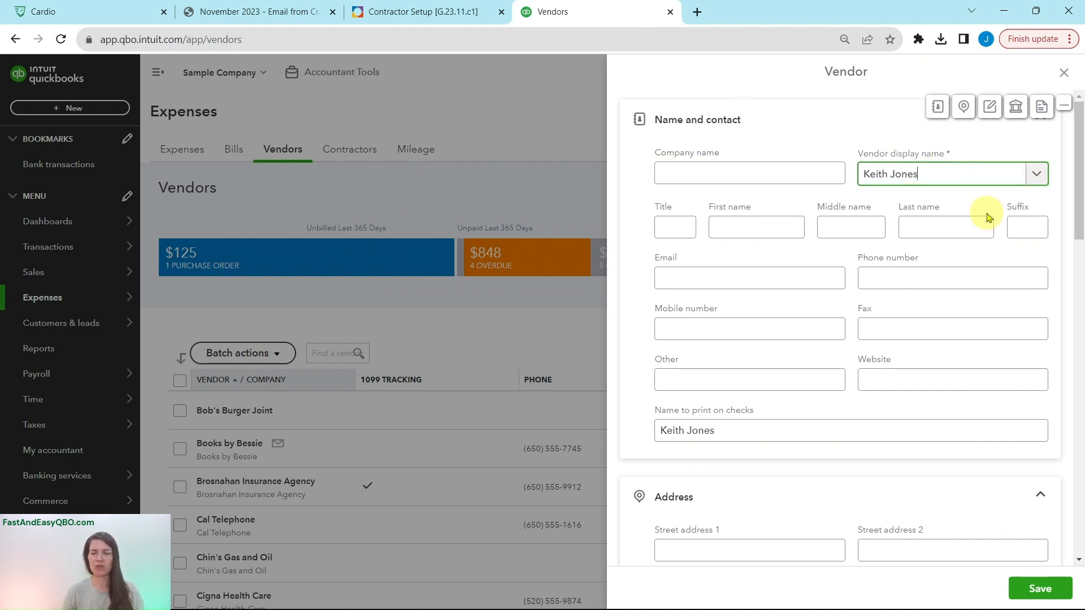
Step: Consult Steps 4 - 5 of the exercise and enable Track payments for 1099 in the new vendor's Additional info
{"action": "left_click", "coordinate": [425, 11]}
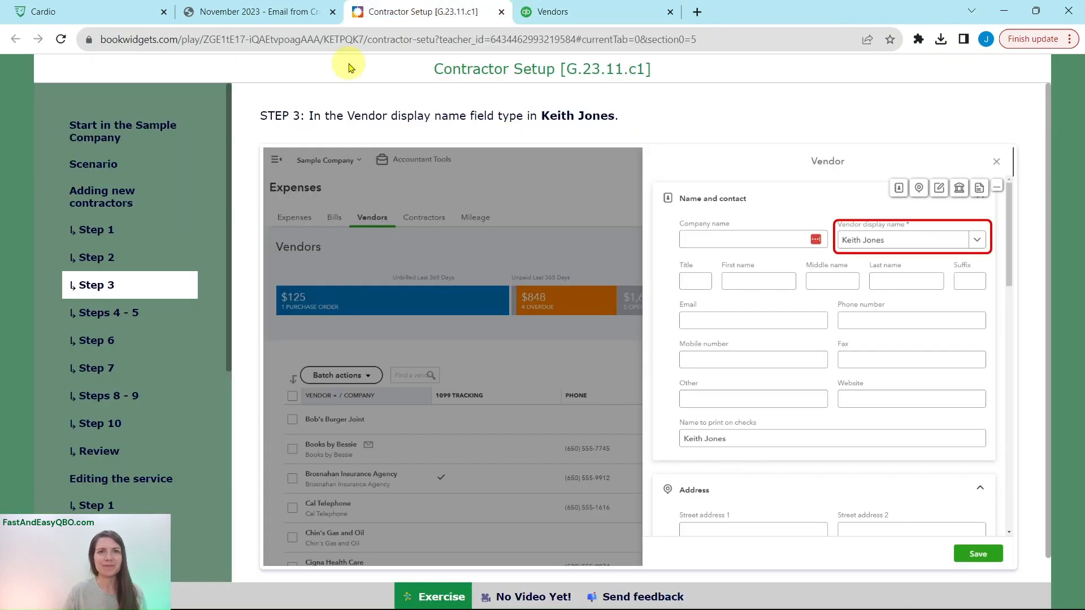
{"action": "left_click", "coordinate": [82, 312]}
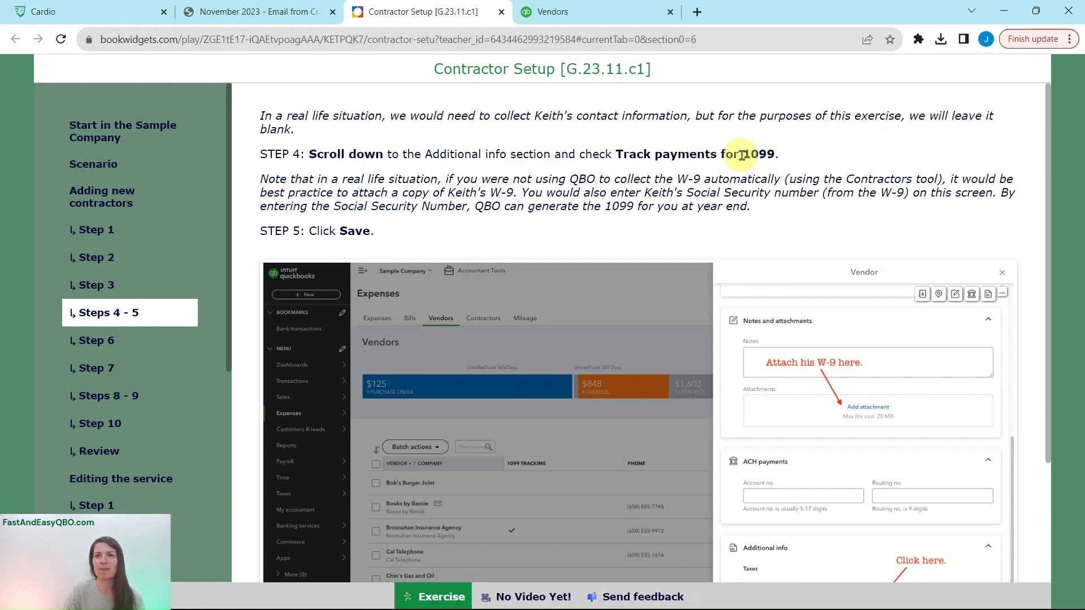
{"action": "left_click", "coordinate": [584, 12]}
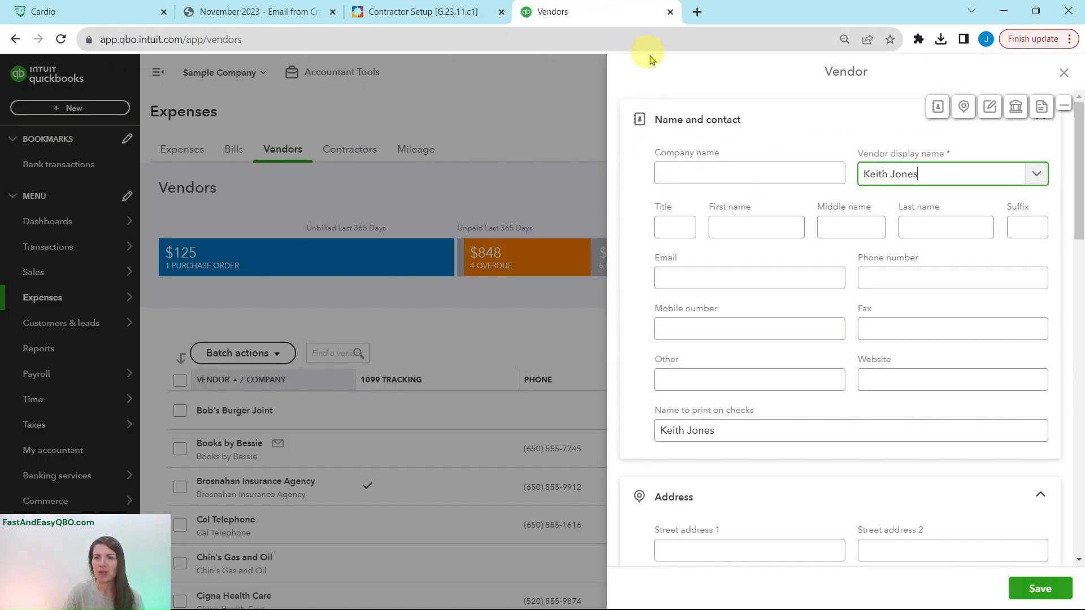
{"action": "scroll", "coordinate": [830, 213], "scroll_direction": "down", "scroll_amount": 3}
{"action": "scroll", "coordinate": [830, 219], "scroll_direction": "down", "scroll_amount": 10}
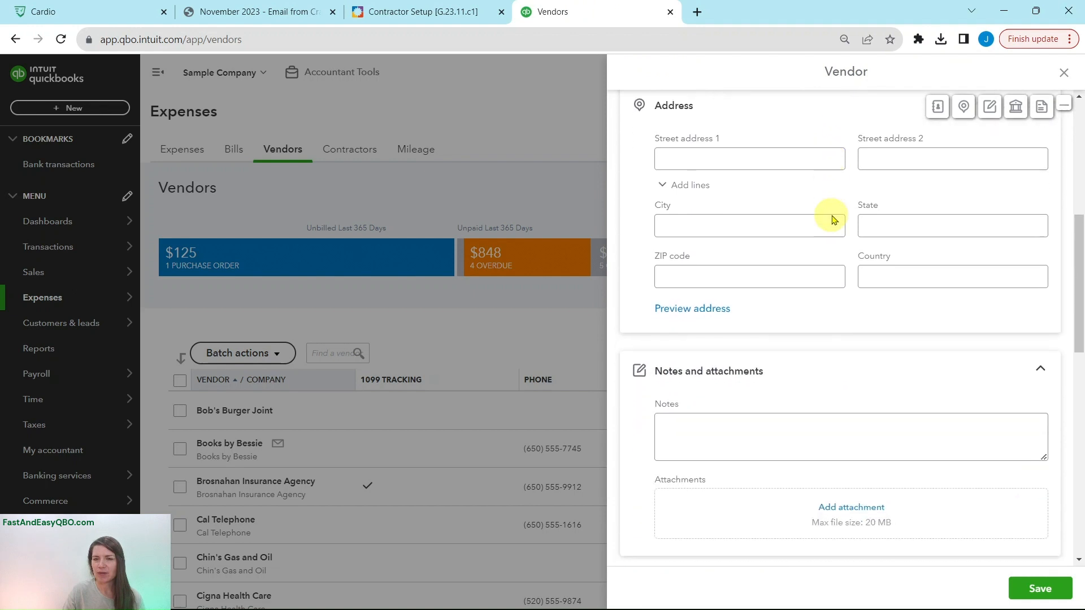
{"action": "scroll", "coordinate": [833, 219], "scroll_direction": "down", "scroll_amount": 1}
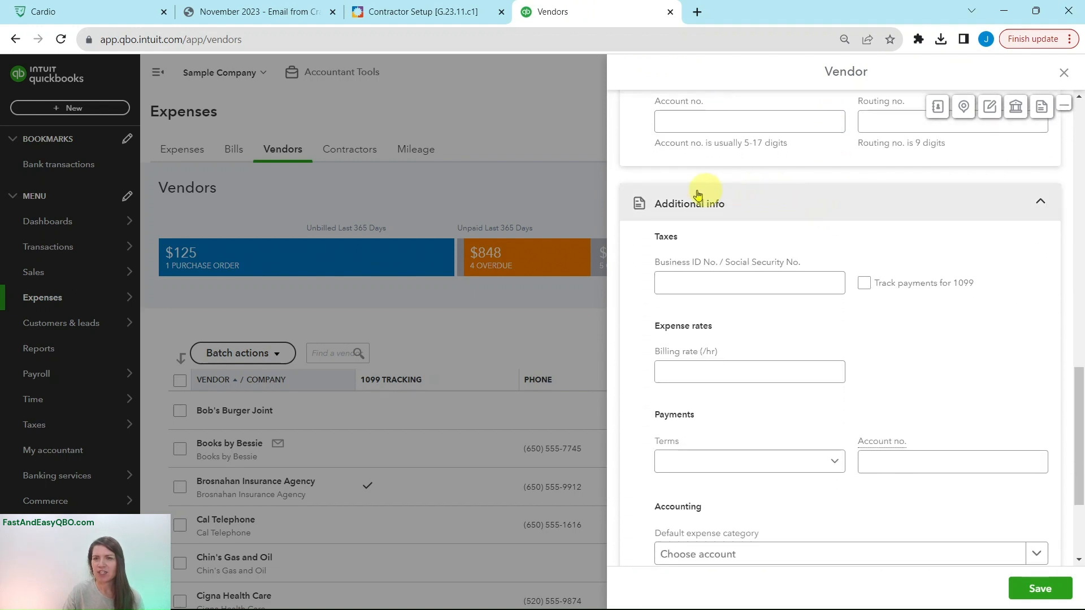
{"action": "scroll", "coordinate": [851, 208], "scroll_direction": "down", "scroll_amount": 1}
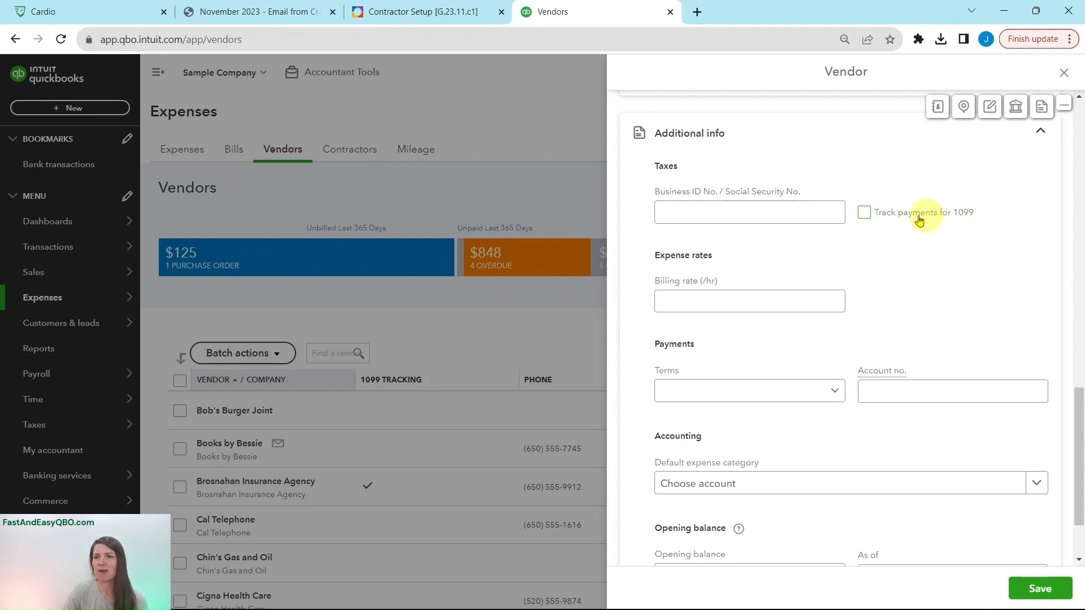
{"action": "left_click", "coordinate": [865, 217]}
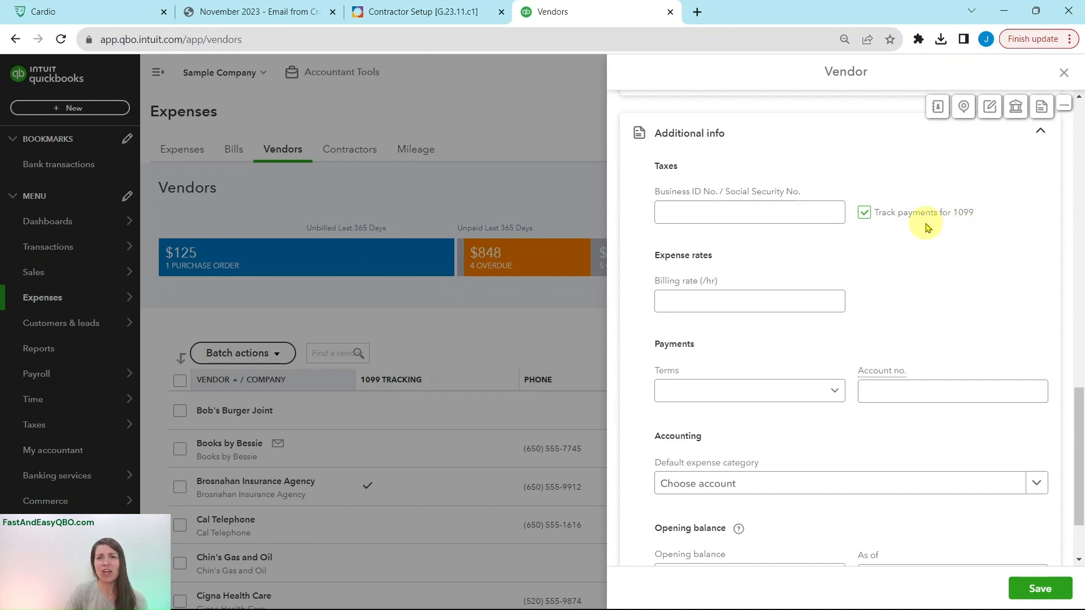
Step: Compare the exercise's W-9 and Social Security number notes with the vendor form's tax ID and attachment areas
{"action": "left_click", "coordinate": [421, 12]}
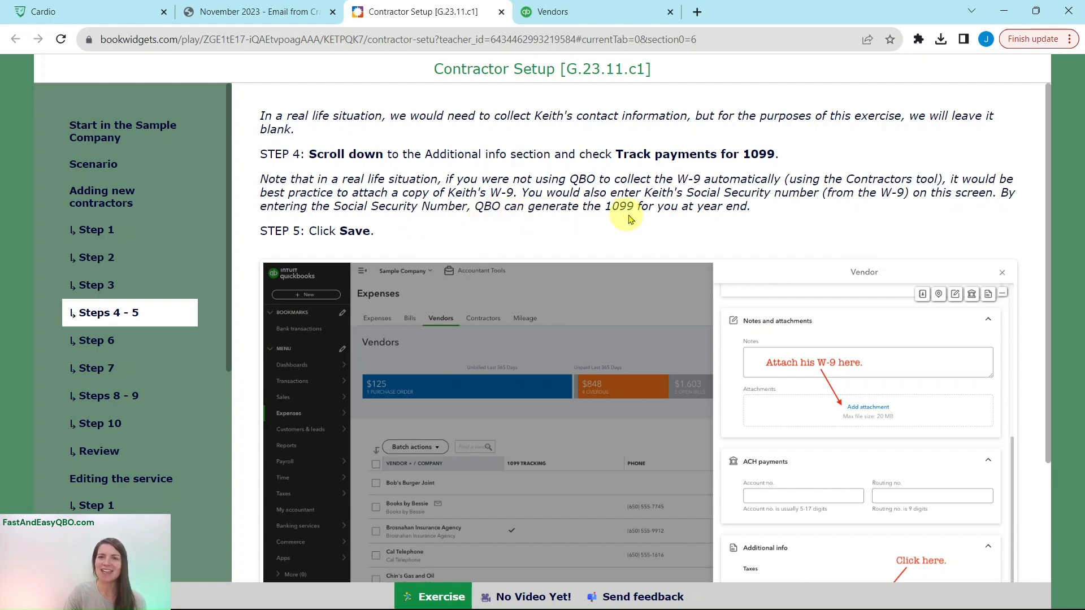
{"action": "left_click", "coordinate": [605, 15]}
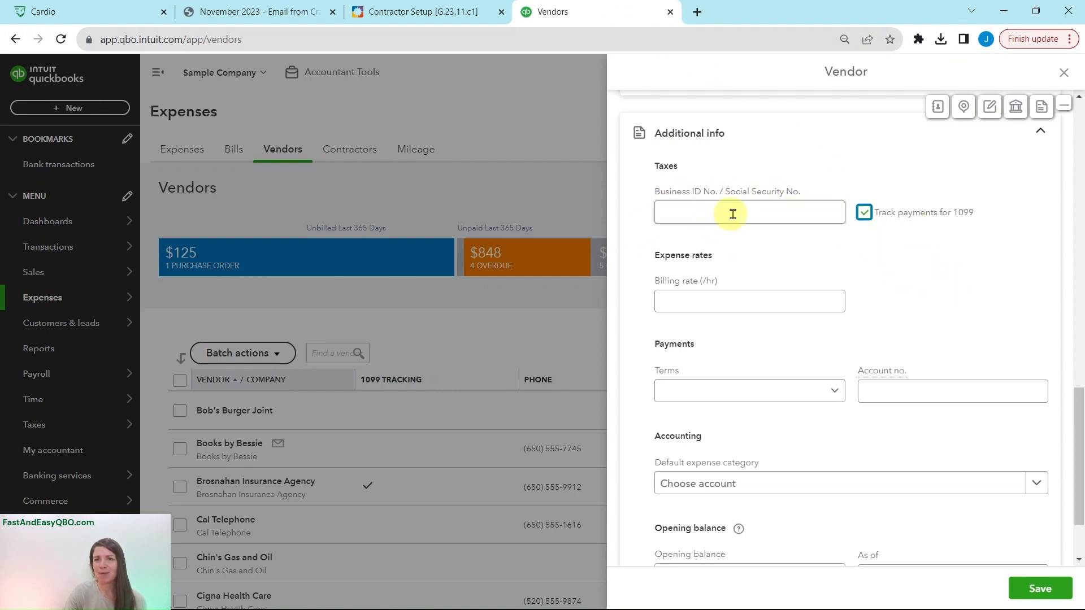
{"action": "scroll", "coordinate": [876, 270], "scroll_direction": "up", "scroll_amount": 6}
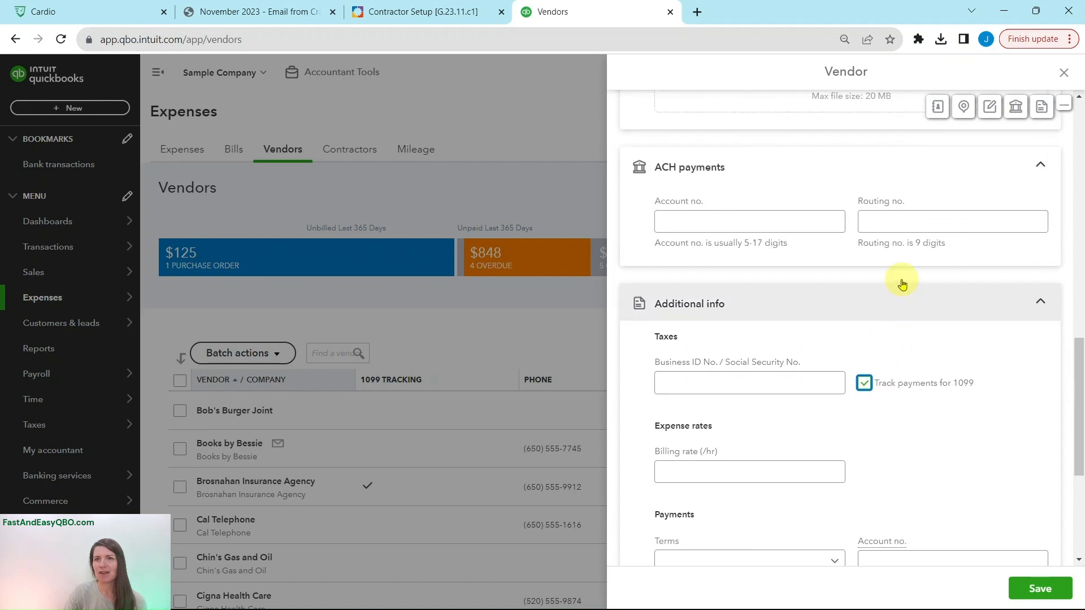
{"action": "scroll", "coordinate": [923, 291], "scroll_direction": "up", "scroll_amount": 1}
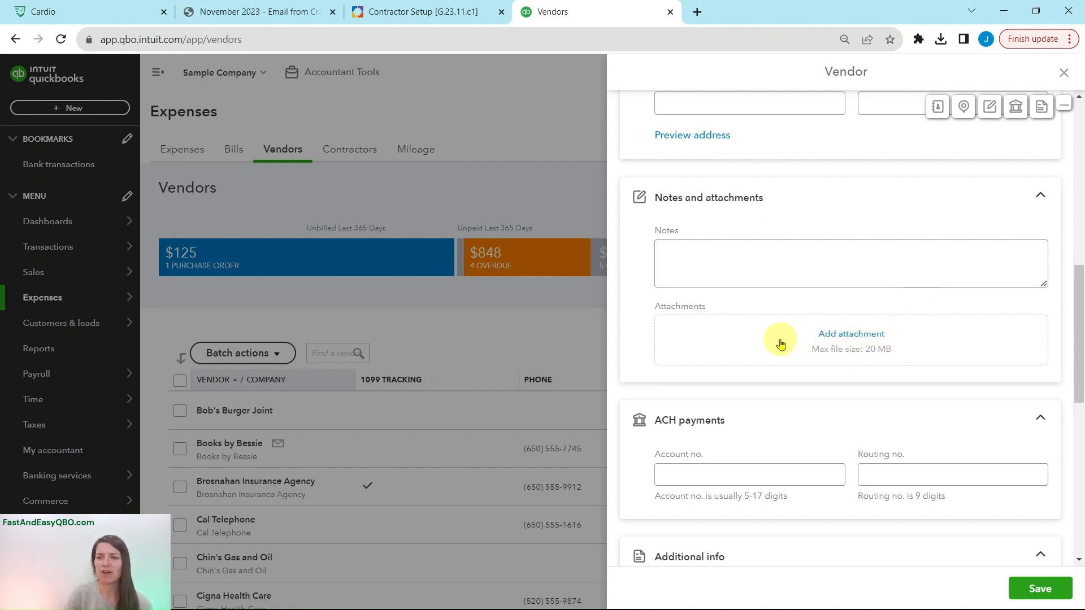
{"action": "left_click", "coordinate": [418, 13]}
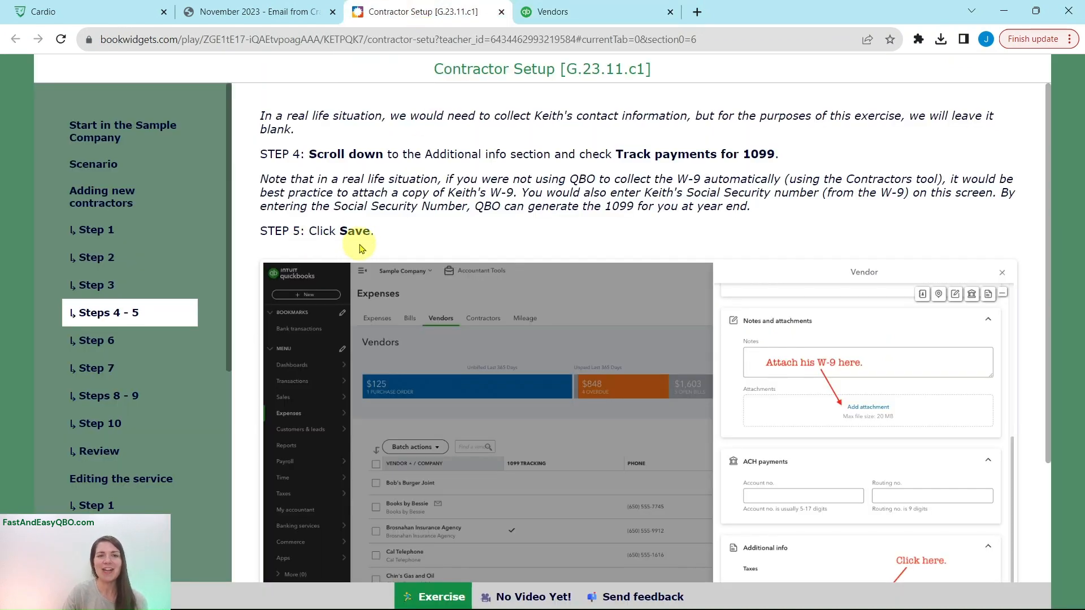
Step: Save the first contractor's vendor record in QuickBooks and start another new vendor as directed by Step 6 of the exercise
{"action": "left_click", "coordinate": [578, 15]}
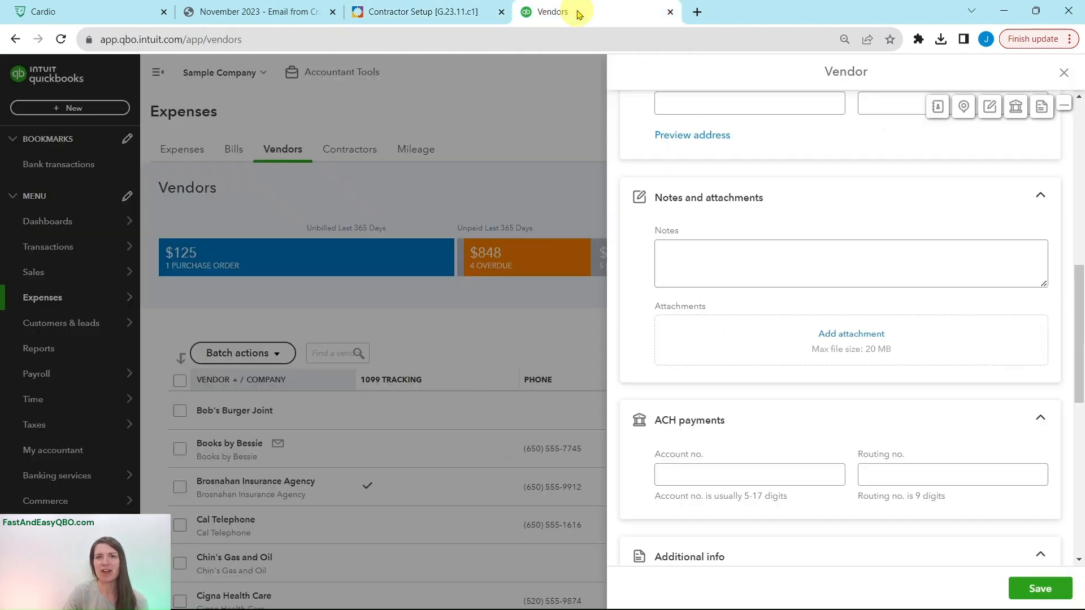
{"action": "left_click", "coordinate": [1030, 584]}
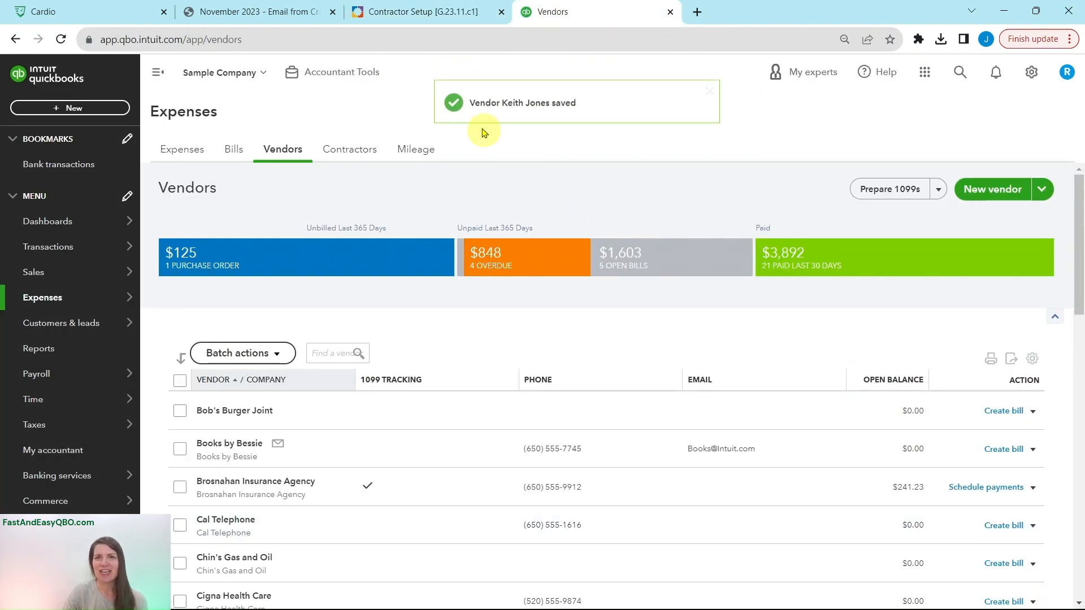
{"action": "left_click", "coordinate": [424, 11]}
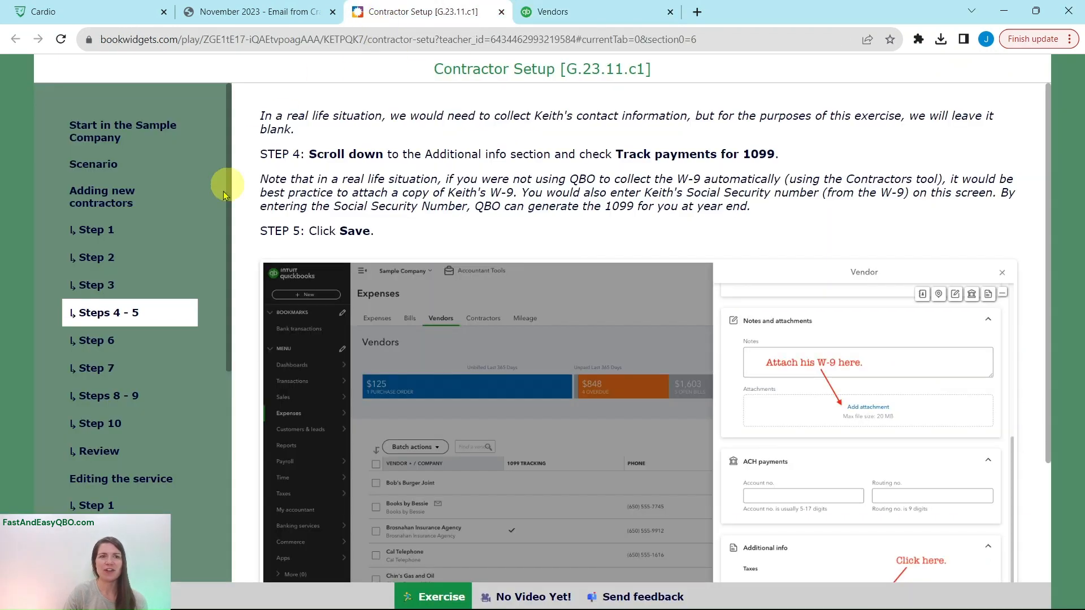
{"action": "left_click", "coordinate": [124, 339]}
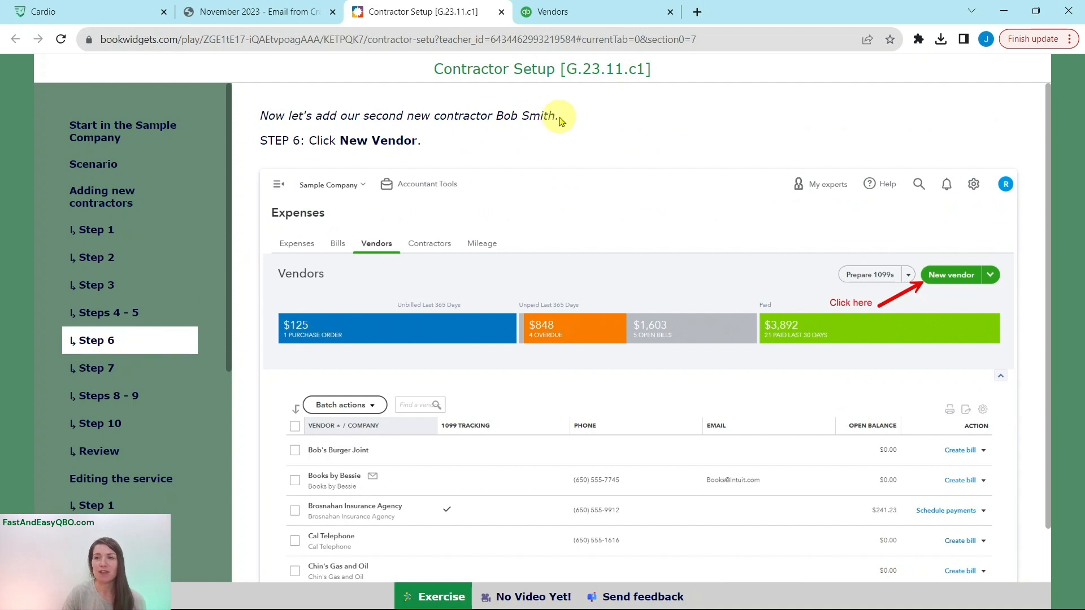
{"action": "left_click", "coordinate": [581, 17]}
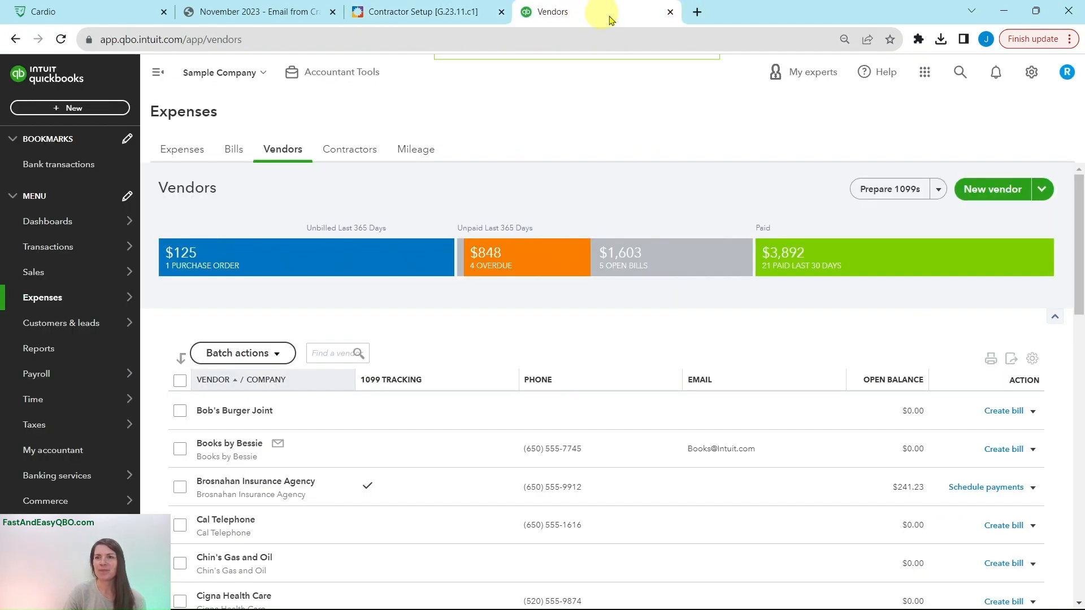
{"action": "left_click", "coordinate": [995, 191]}
Step: Consult Step 7 of the exercise and enter the second contractor's full name as the vendor display name in QuickBooks
{"action": "left_click", "coordinate": [407, 12]}
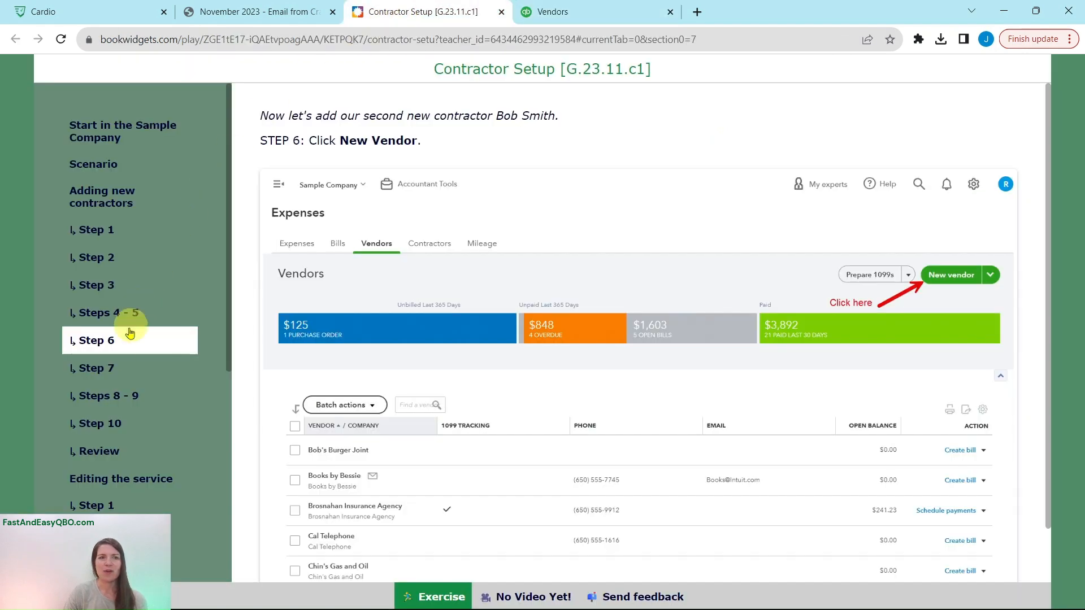
{"action": "left_click", "coordinate": [113, 368]}
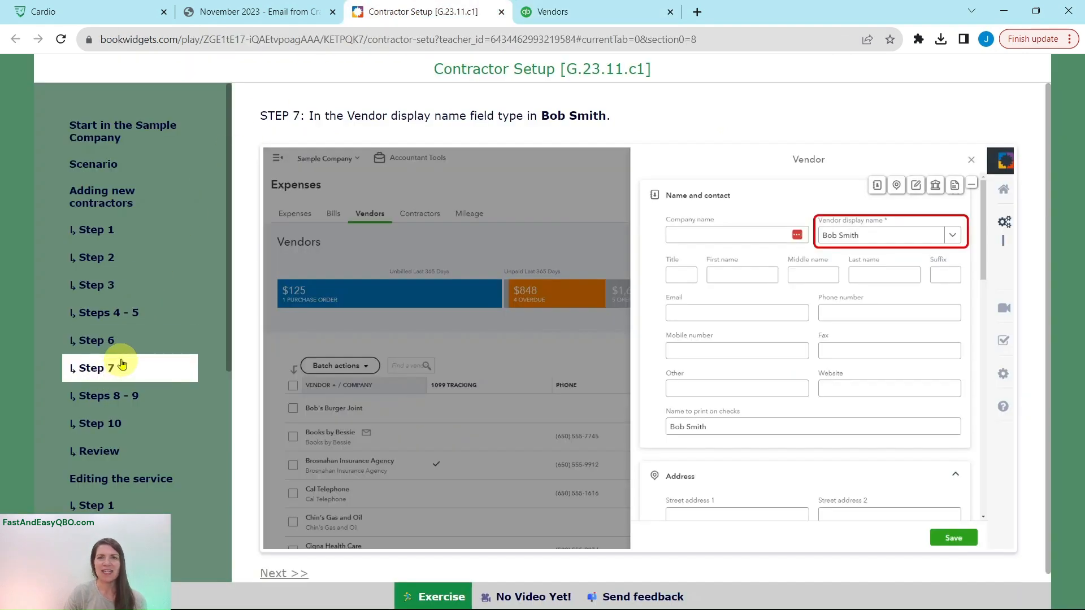
{"action": "left_click", "coordinate": [568, 19]}
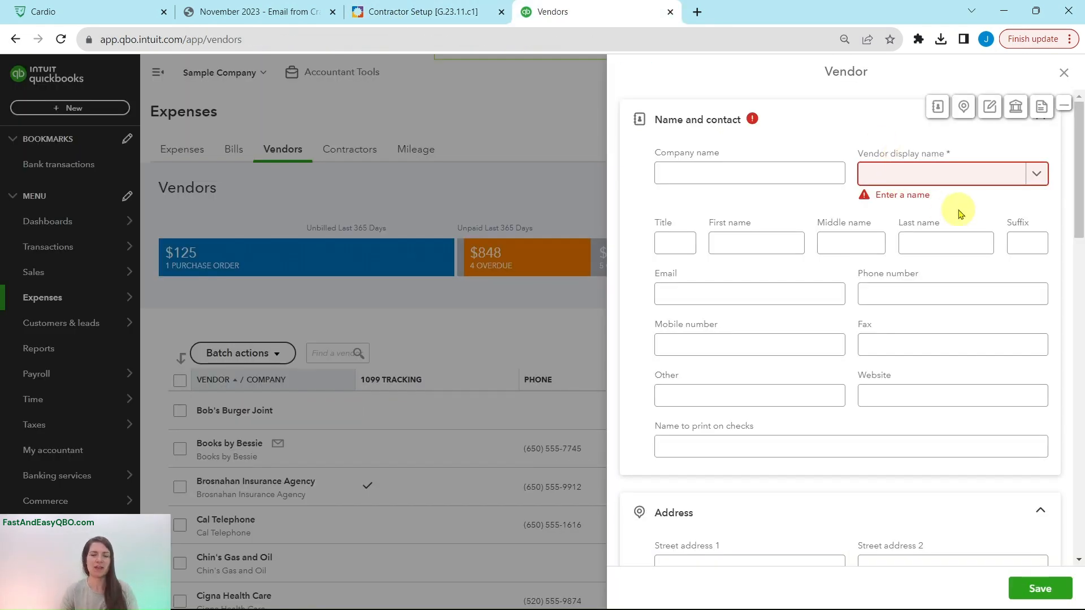
{"action": "type", "text": "Bob Smith"}
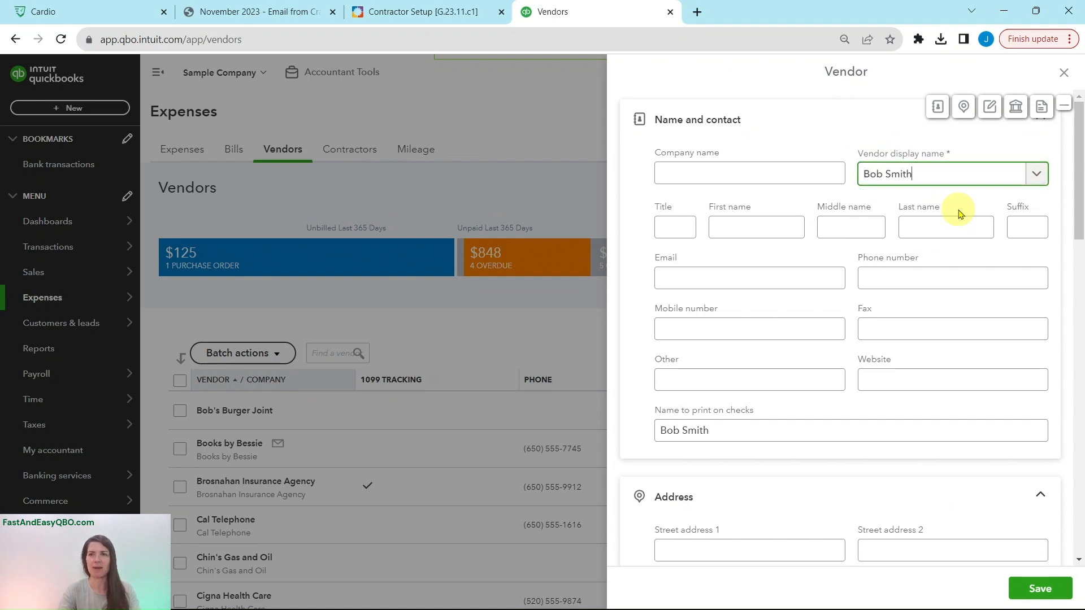
Step: Consult Steps 8 - 9 of the exercise, enable Track payments for 1099 for the second contractor and save the vendor
{"action": "left_click", "coordinate": [446, 11]}
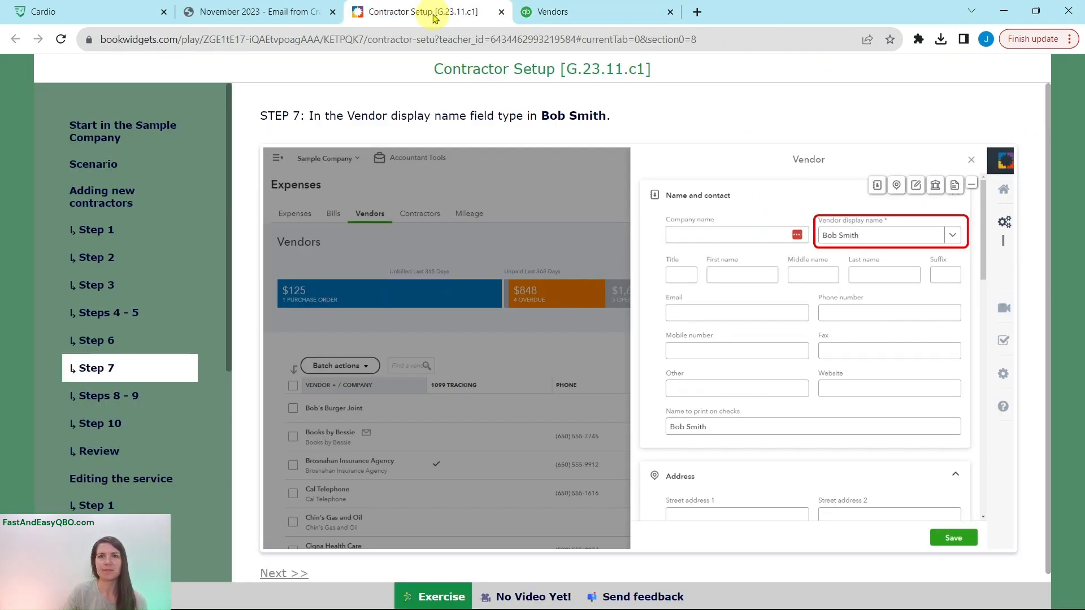
{"action": "left_click", "coordinate": [116, 395]}
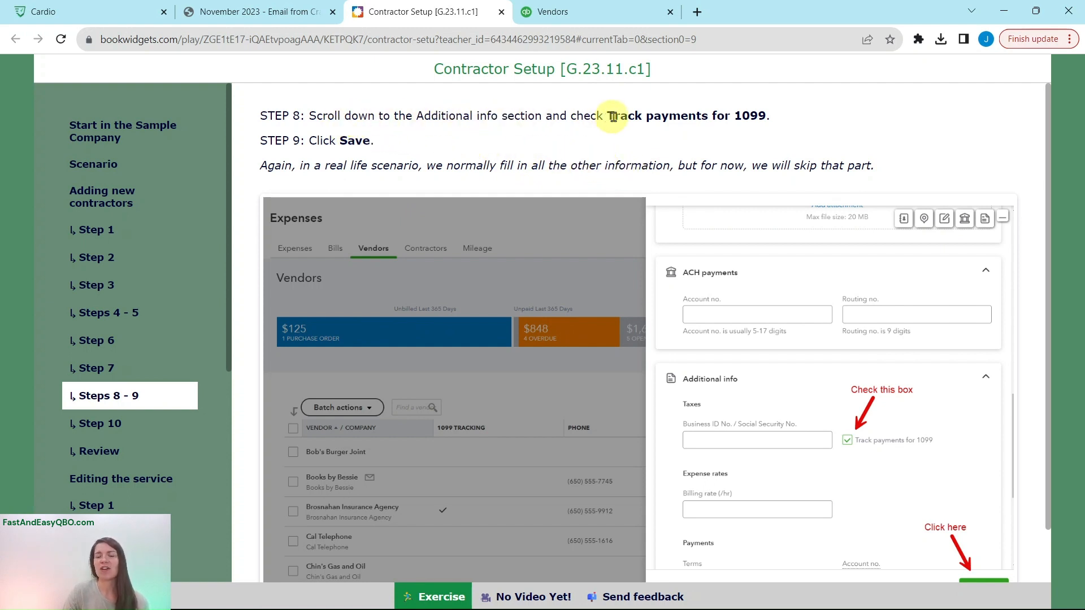
{"action": "left_click", "coordinate": [616, 16]}
{"action": "scroll", "coordinate": [957, 317], "scroll_direction": "down", "scroll_amount": 5}
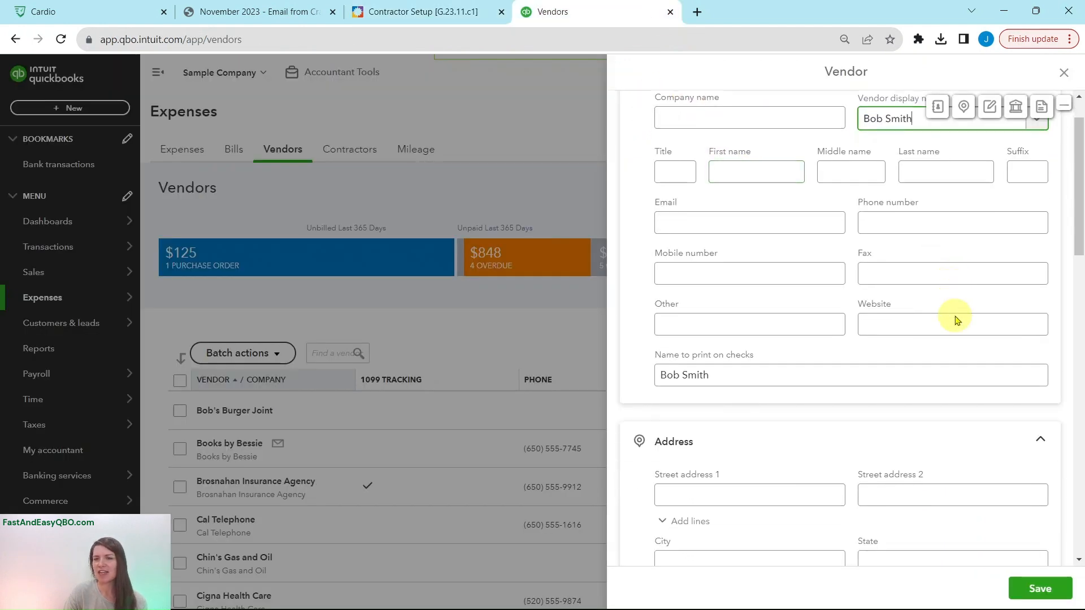
{"action": "scroll", "coordinate": [957, 317], "scroll_direction": "down", "scroll_amount": 10}
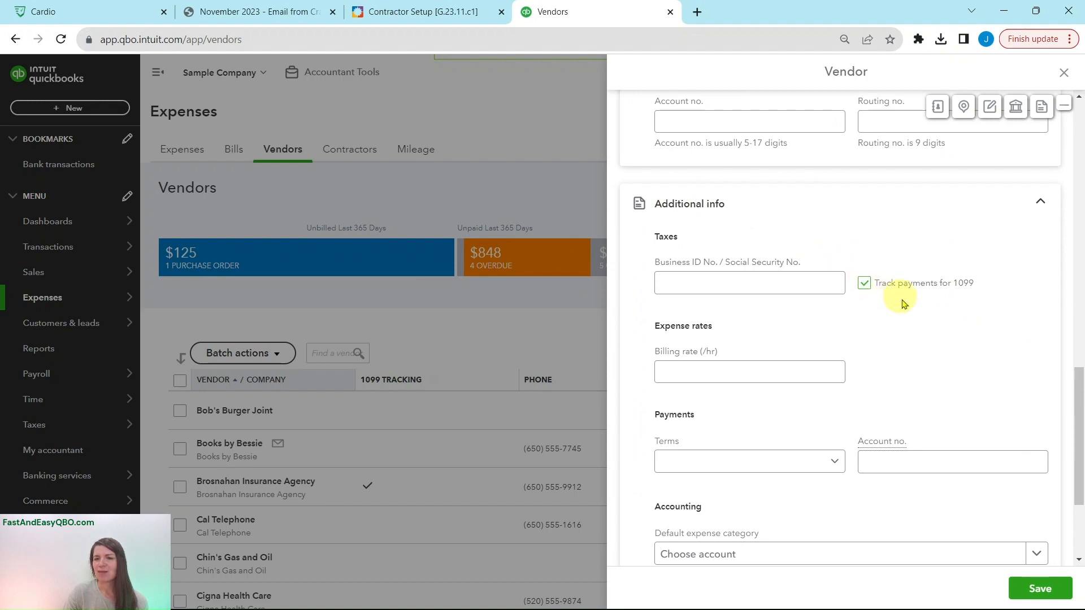
{"action": "left_click", "coordinate": [1029, 590]}
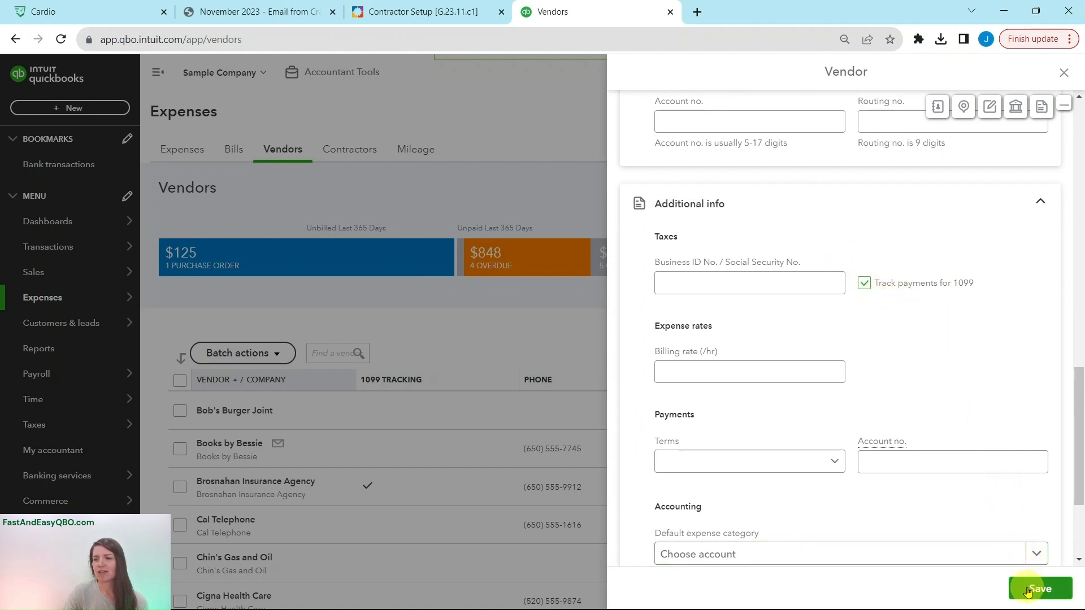
{"action": "left_click", "coordinate": [1025, 591]}
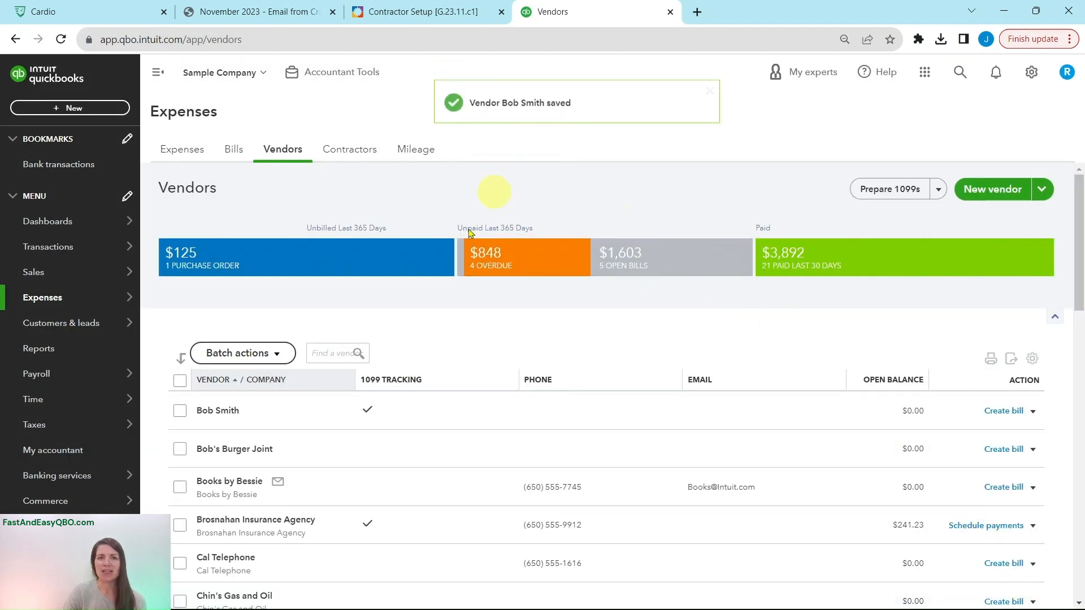
Step: Consult Step 10 of the exercise and open the Contractors list in QuickBooks to check the 1099 contractors
{"action": "left_click", "coordinate": [396, 13]}
{"action": "left_click", "coordinate": [108, 418]}
{"action": "scroll", "coordinate": [139, 243], "scroll_direction": "down", "scroll_amount": 4}
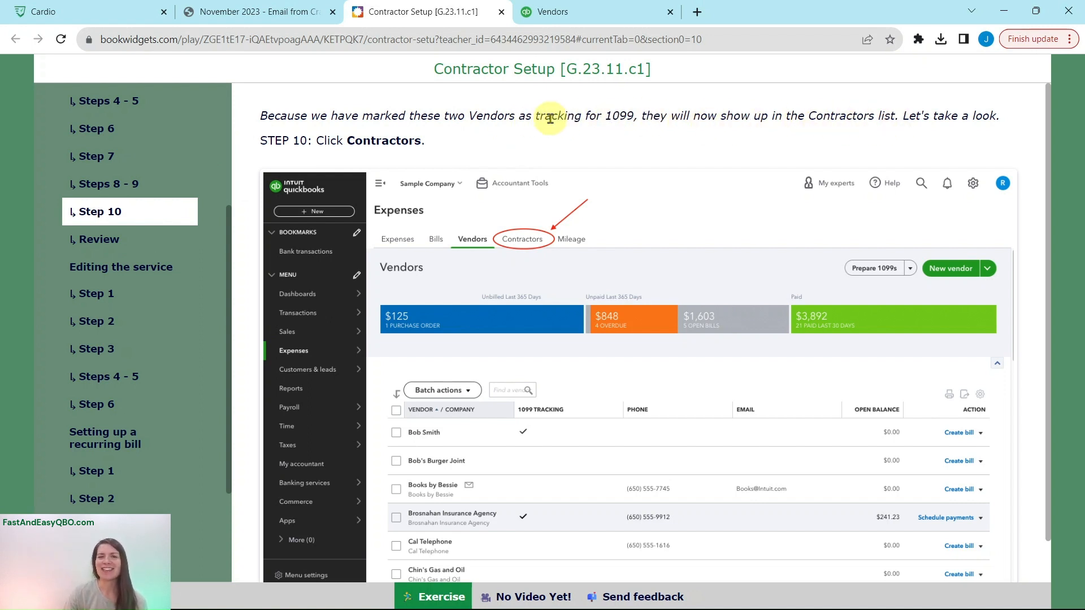
{"action": "left_click", "coordinate": [565, 11]}
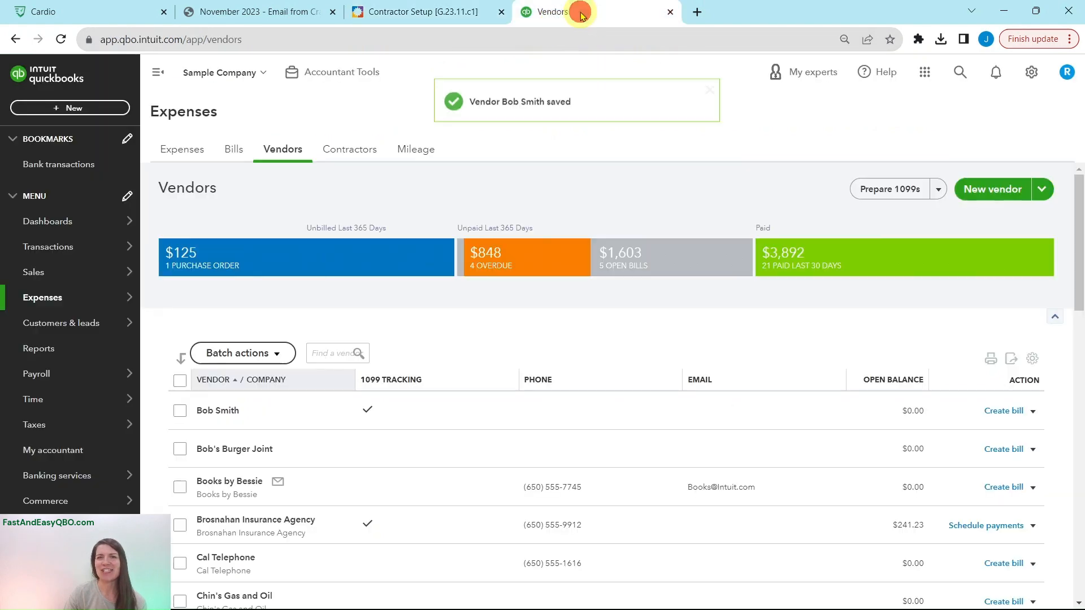
{"action": "left_click", "coordinate": [345, 156]}
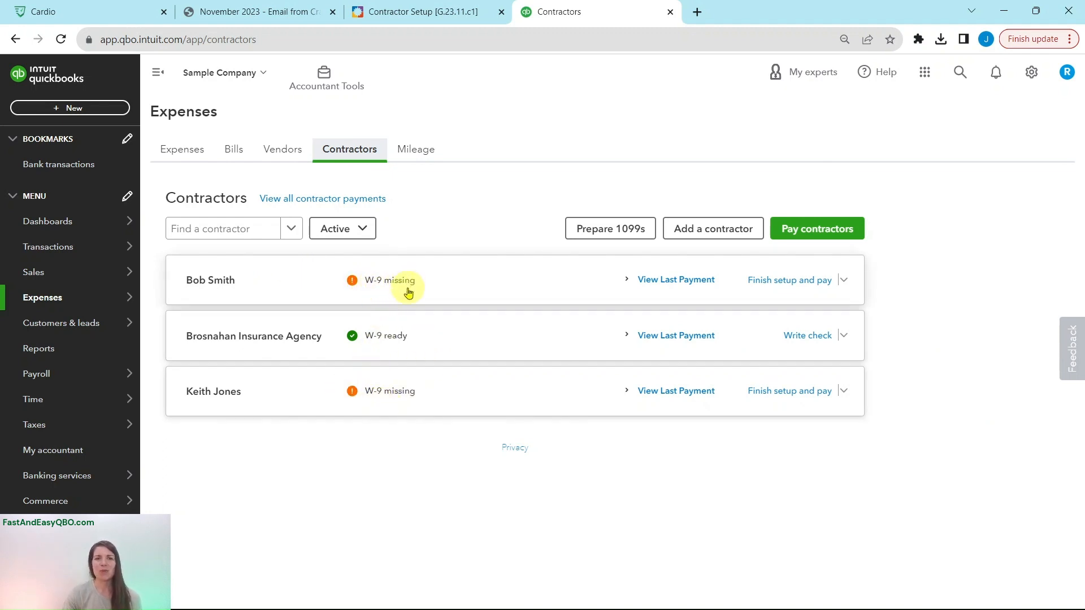
Step: Read the exercise's Review notes on the contractors' W-9 status and the introduction to Editing the service
{"action": "left_click", "coordinate": [406, 14]}
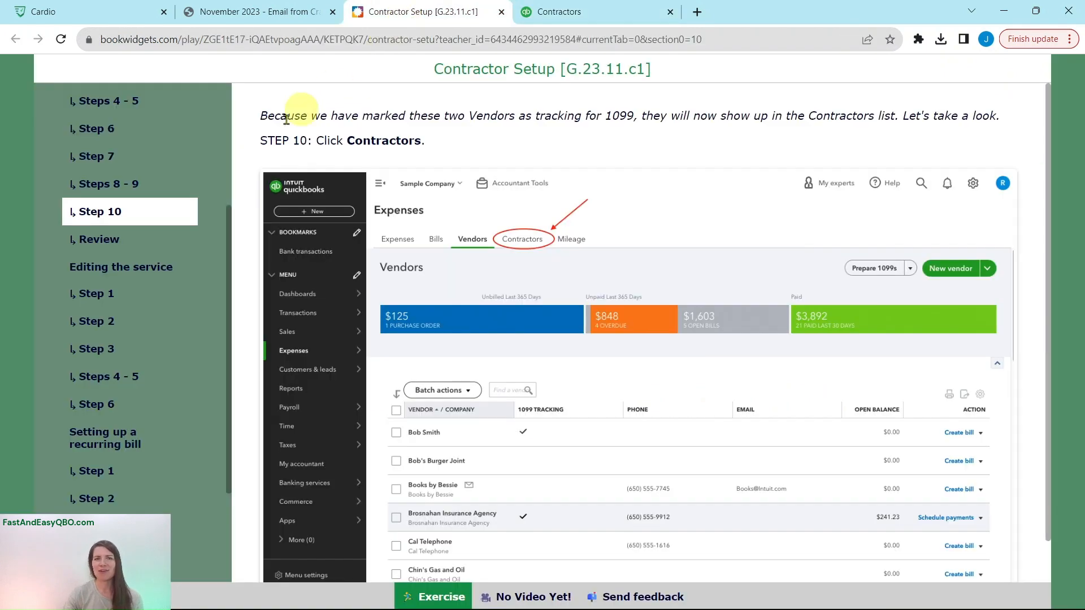
{"action": "left_click", "coordinate": [121, 244]}
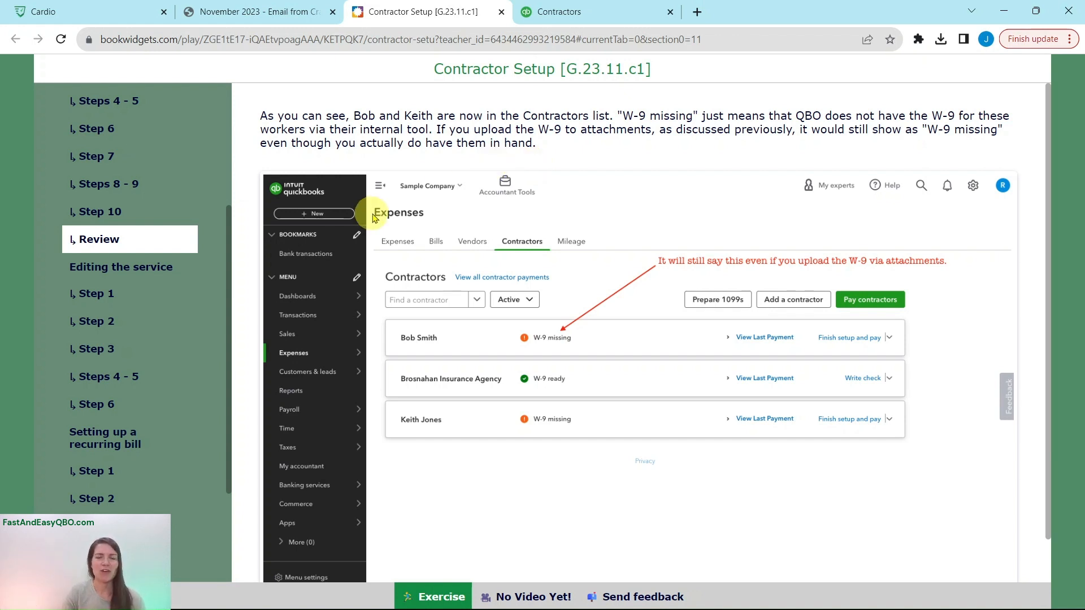
{"action": "left_click", "coordinate": [96, 271]}
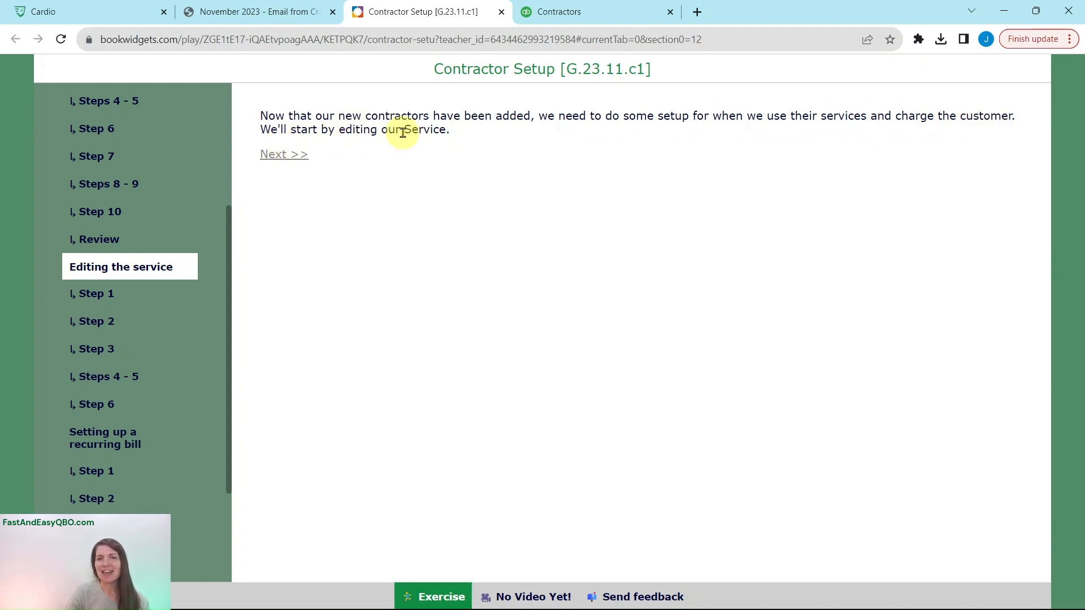
Step: Consult Step 1 of Editing the service and open the Products and services list in QuickBooks
{"action": "left_click", "coordinate": [96, 294]}
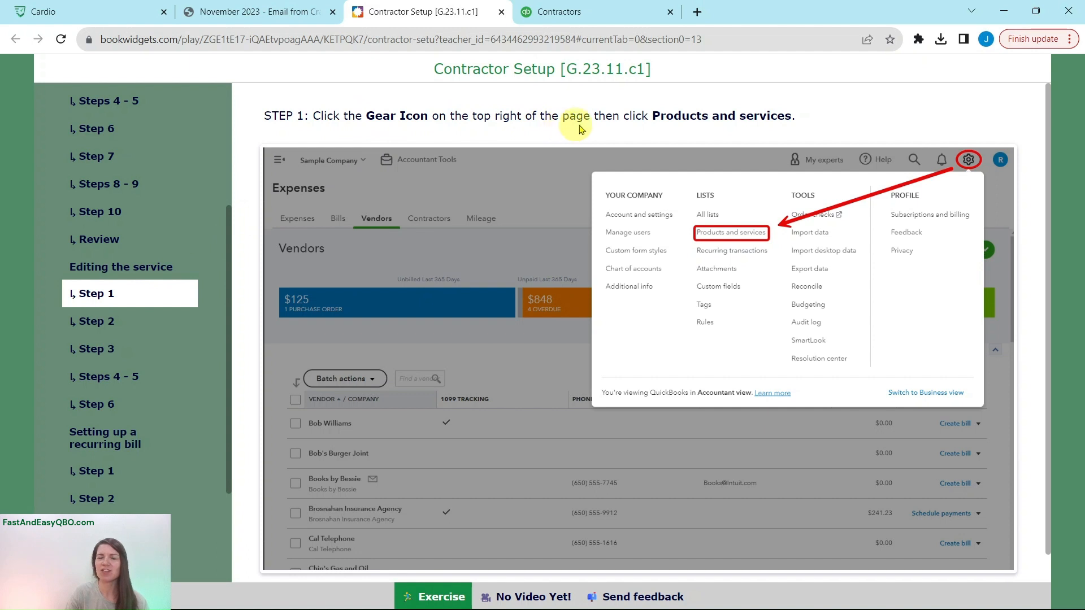
{"action": "left_click", "coordinate": [606, 23]}
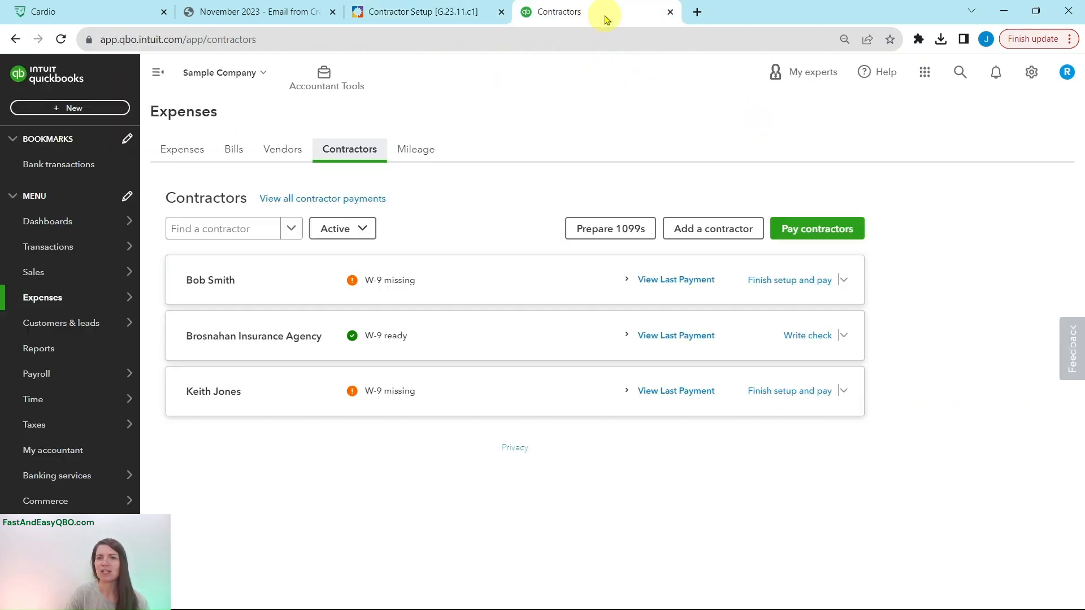
{"action": "left_click", "coordinate": [1033, 79]}
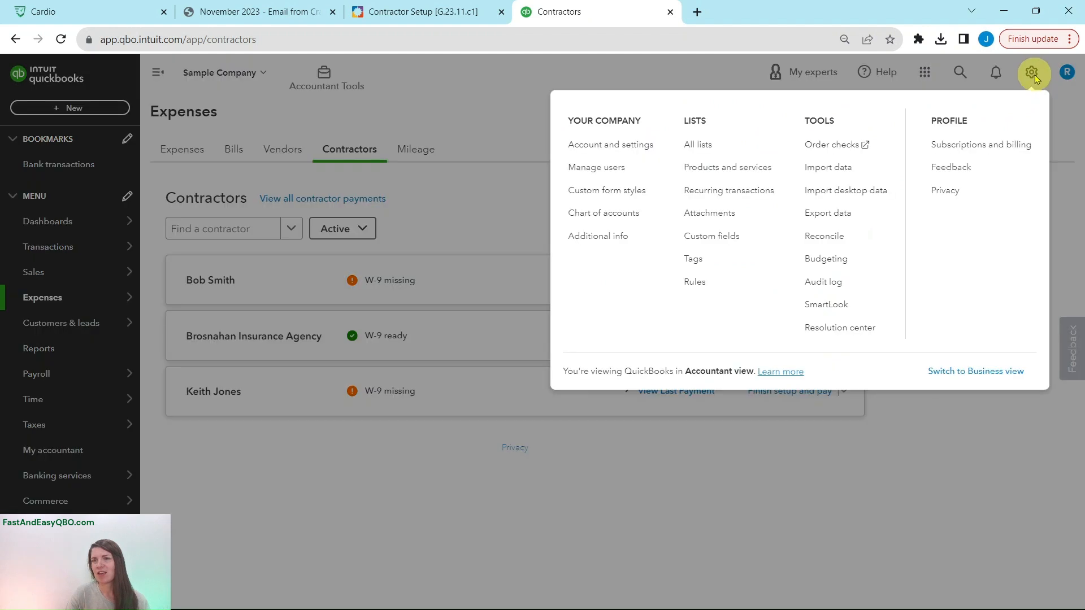
{"action": "left_click", "coordinate": [711, 172]}
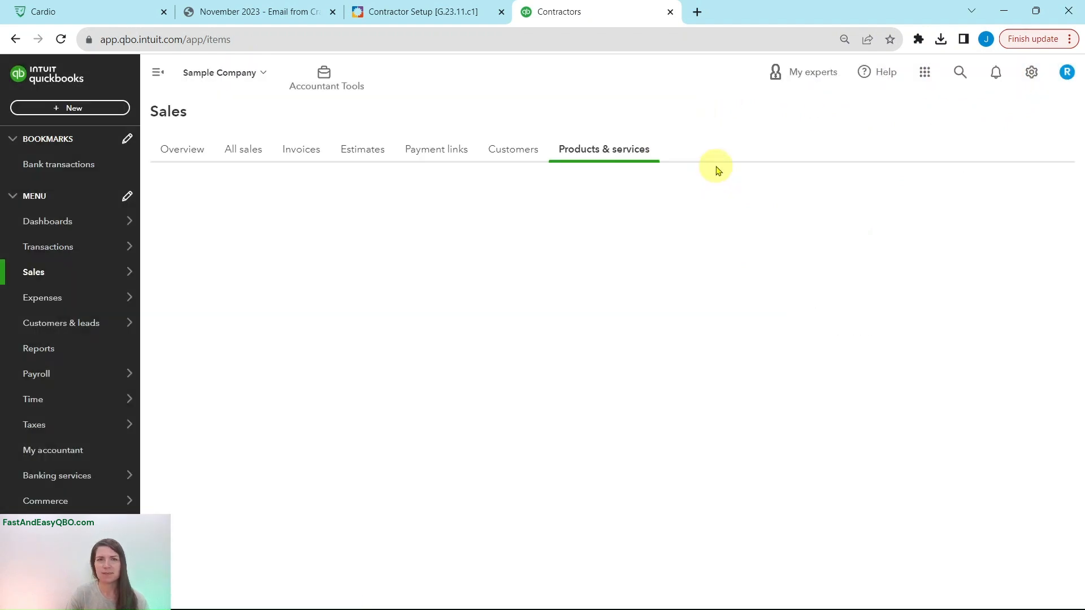
Step: Consult Step 2 of Editing the service and open the Installation service under Landscaping for editing in QuickBooks
{"action": "left_click", "coordinate": [421, 12]}
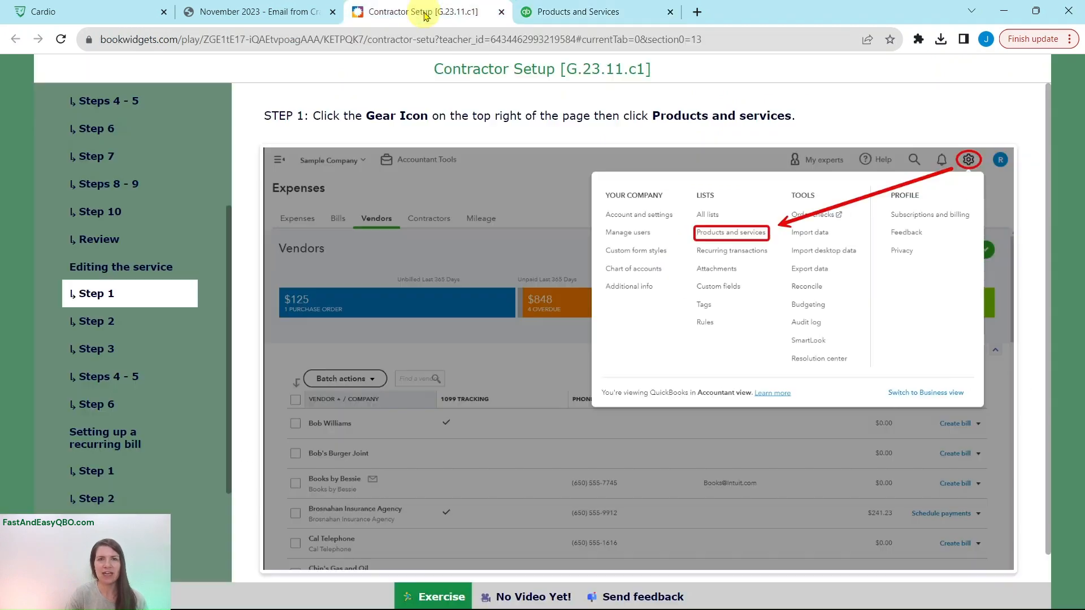
{"action": "left_click", "coordinate": [118, 325]}
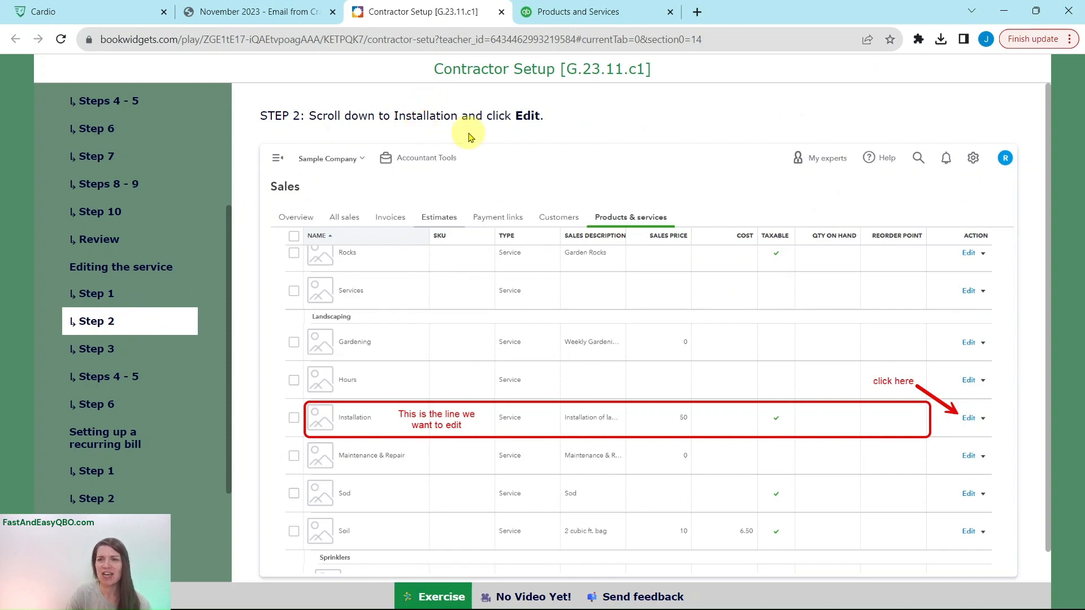
{"action": "left_click", "coordinate": [556, 17]}
{"action": "scroll", "coordinate": [485, 353], "scroll_direction": "down", "scroll_amount": 3}
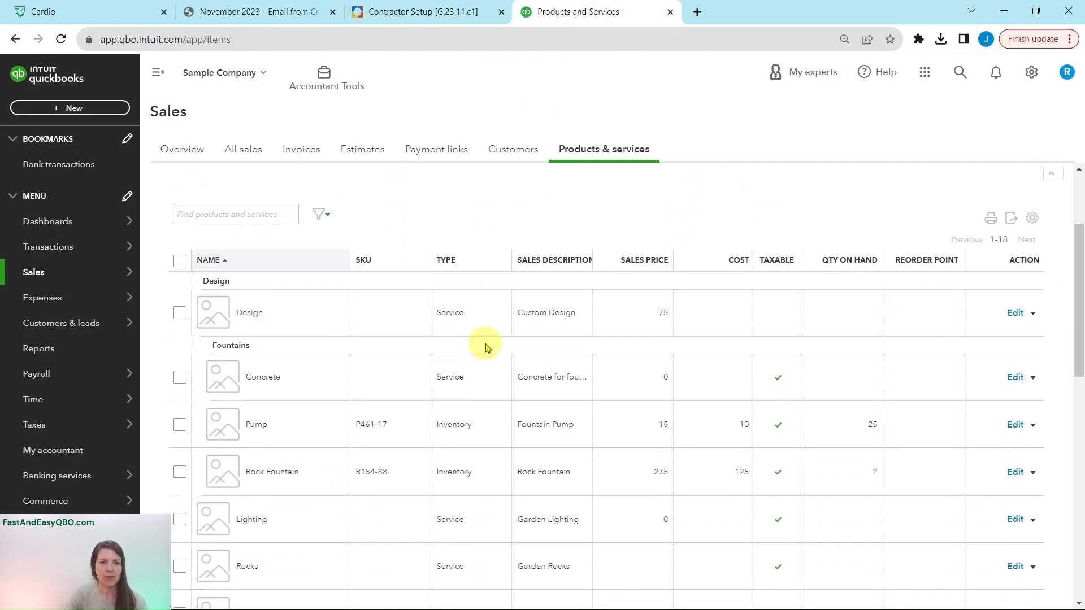
{"action": "scroll", "coordinate": [485, 348], "scroll_direction": "down", "scroll_amount": 8}
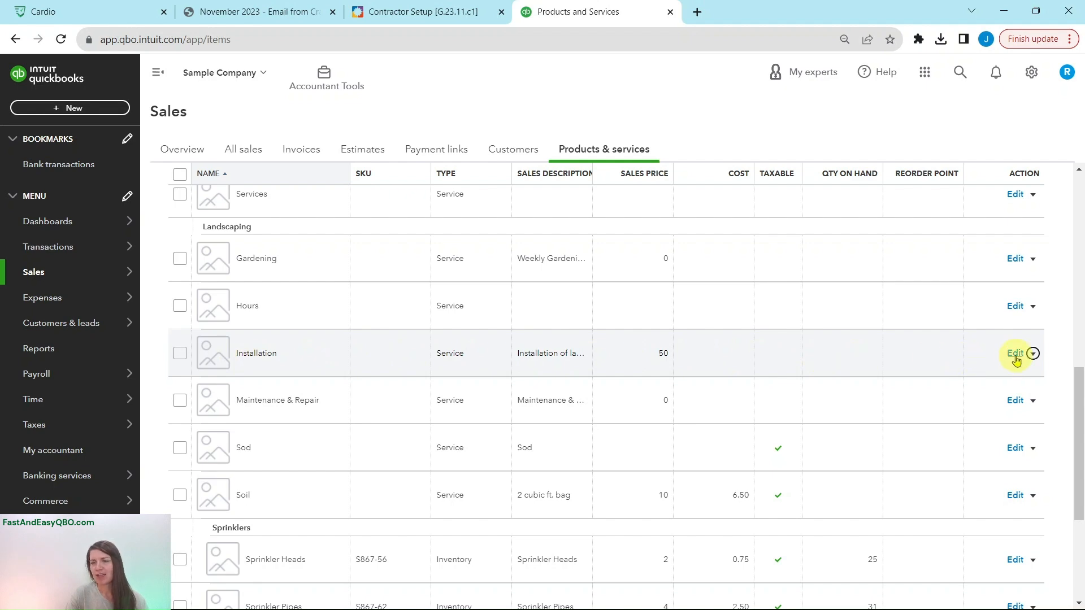
{"action": "left_click", "coordinate": [1015, 355]}
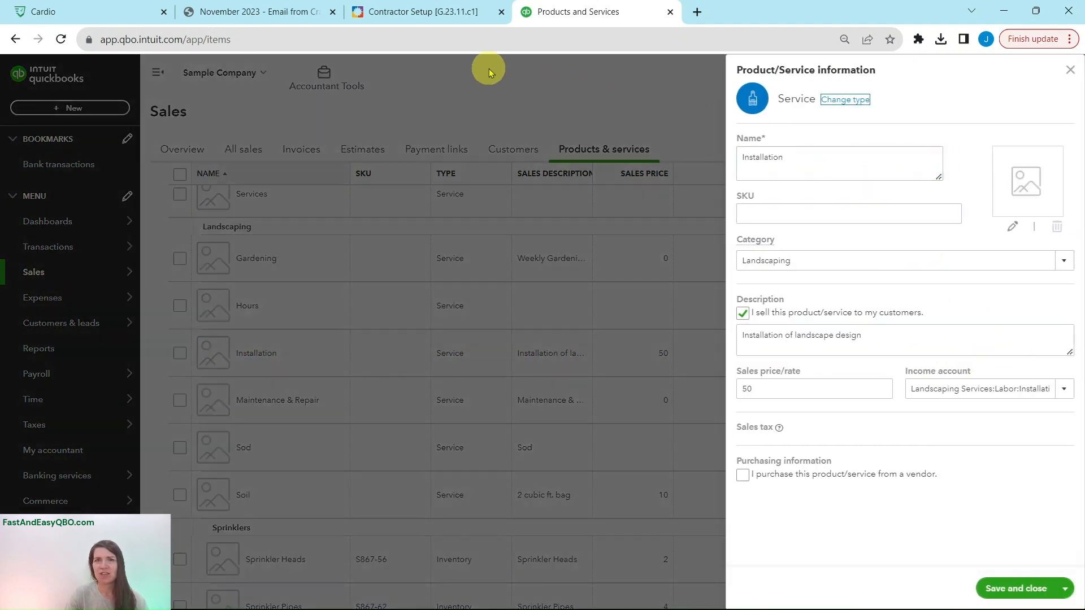
Step: Consult Step 3 of Editing the service and mark Installation as a product/service purchased from a vendor in QuickBooks
{"action": "left_click", "coordinate": [436, 14]}
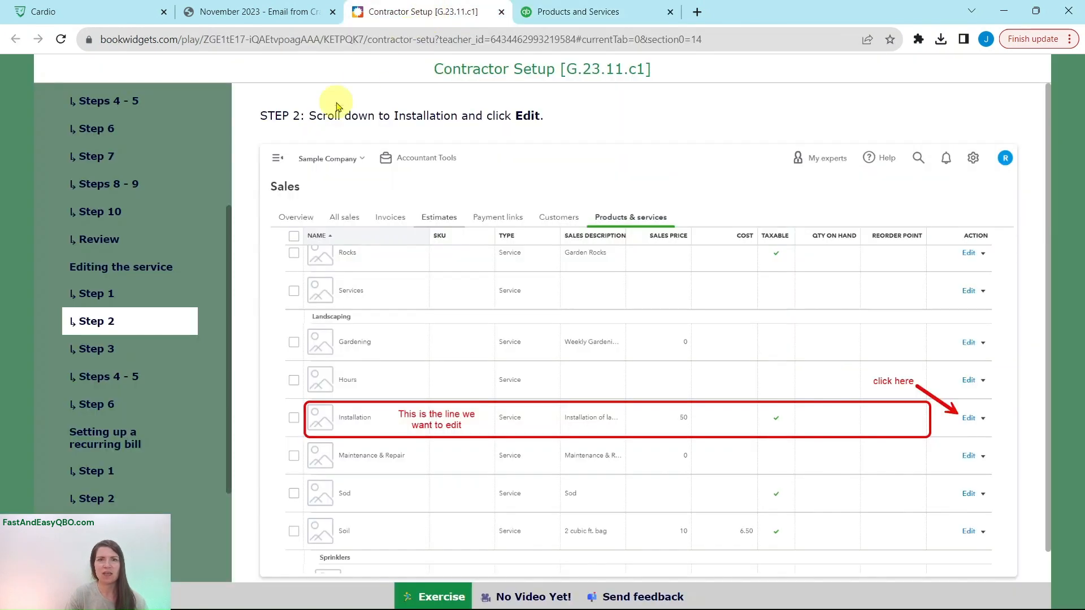
{"action": "left_click", "coordinate": [131, 347]}
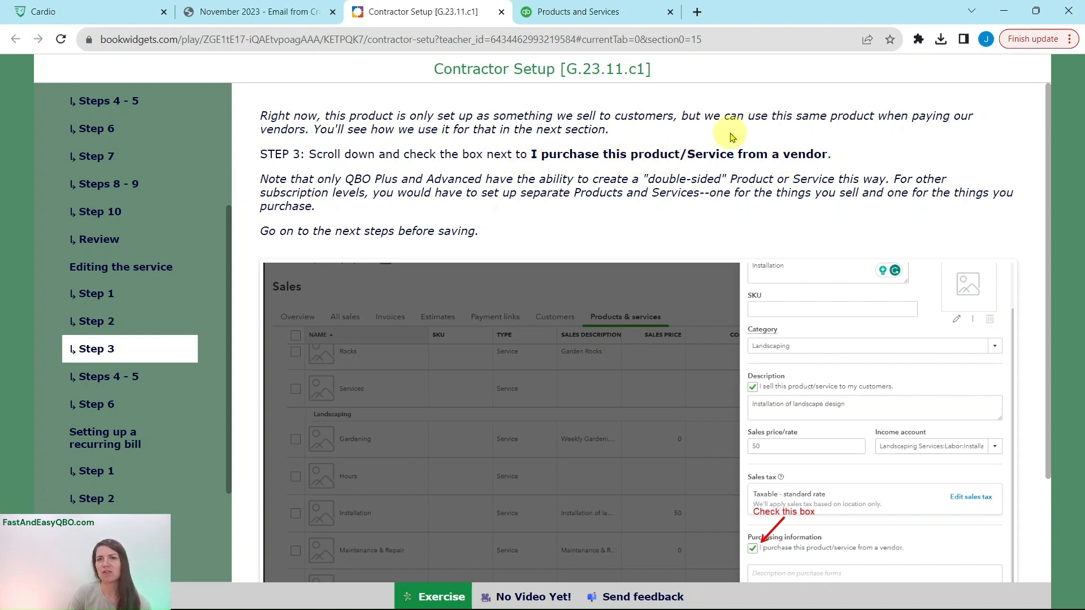
{"action": "left_click", "coordinate": [600, 16]}
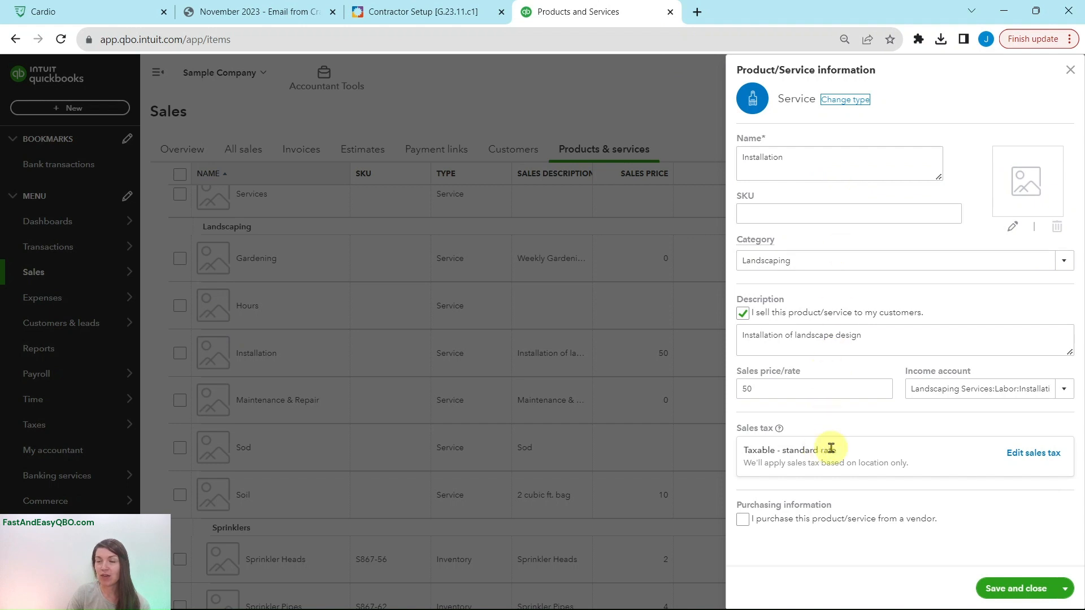
{"action": "left_click", "coordinate": [744, 520]}
{"action": "scroll", "coordinate": [813, 491], "scroll_direction": "down", "scroll_amount": 2}
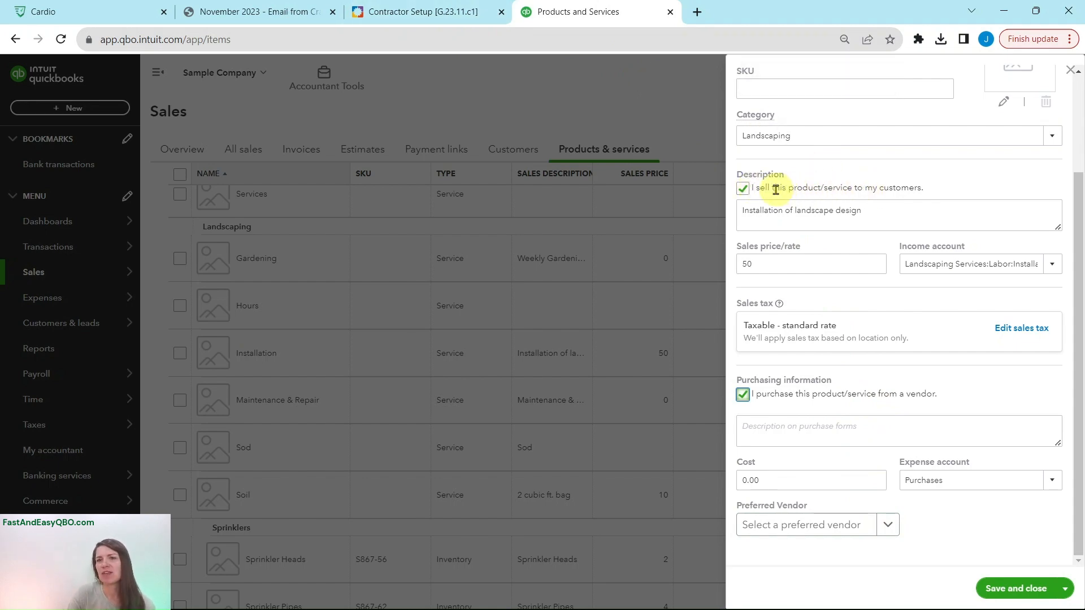
Step: Consult Steps 4 - 5 of Editing the service and set Installation's expense account in QuickBooks to Installation under Job Expenses, Cost of Labor
{"action": "left_click", "coordinate": [438, 13]}
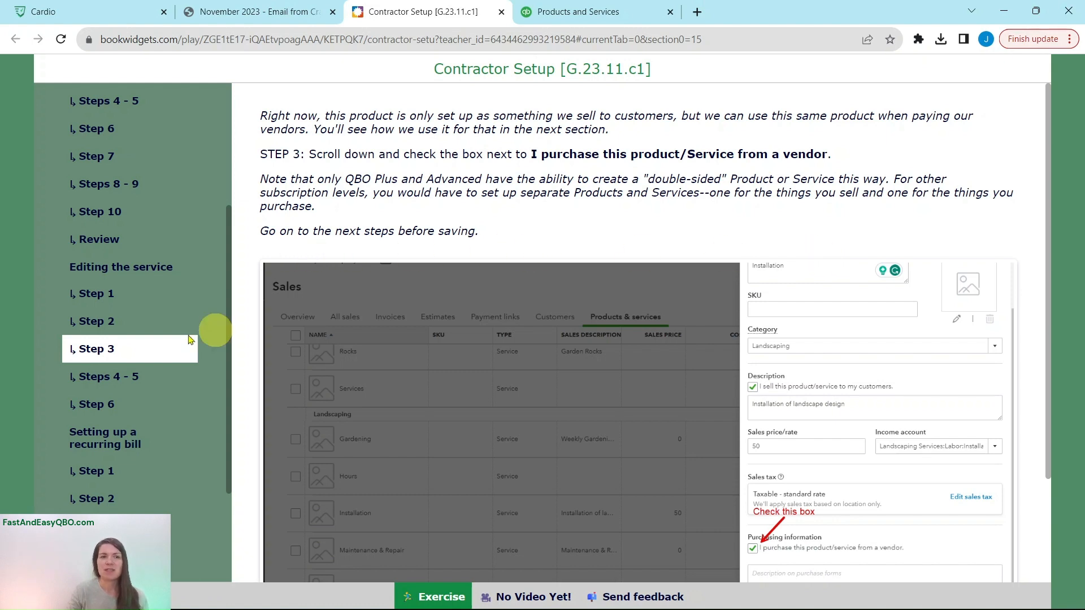
{"action": "left_click", "coordinate": [109, 376]}
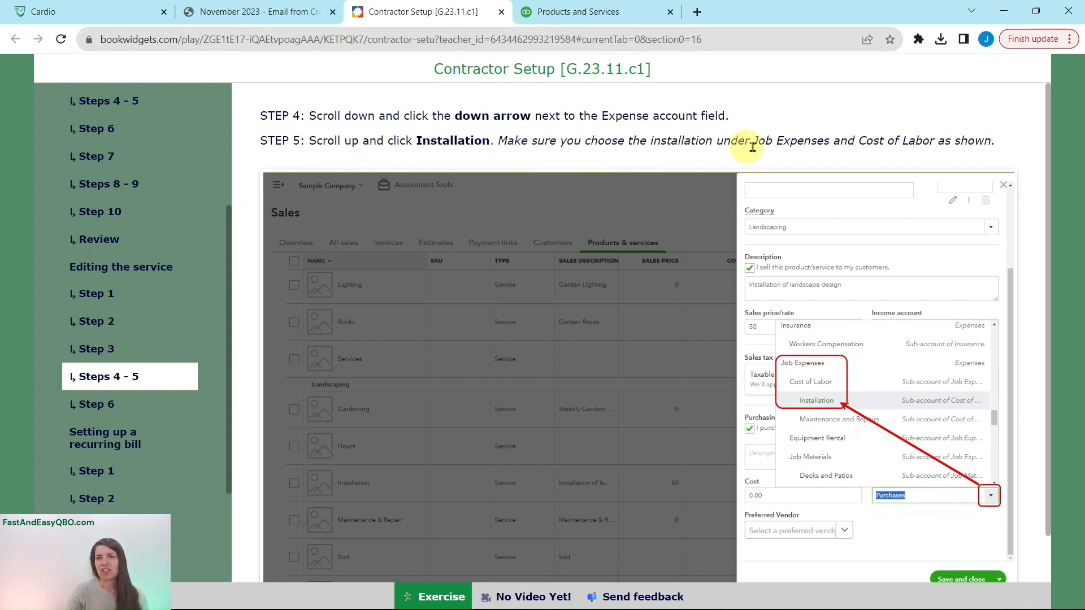
{"action": "left_click", "coordinate": [571, 12]}
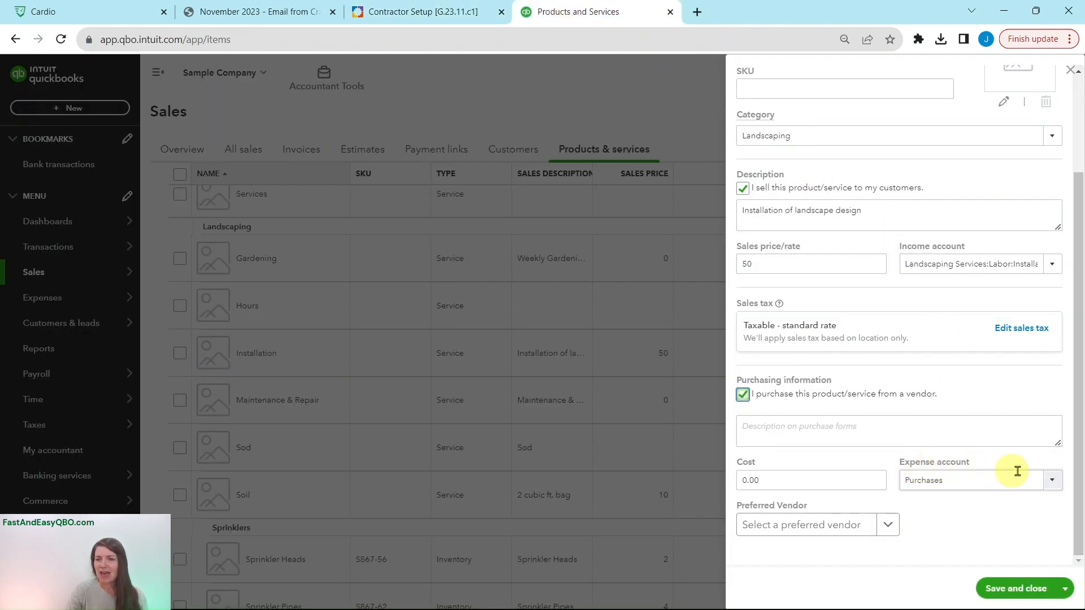
{"action": "left_click", "coordinate": [1055, 489]}
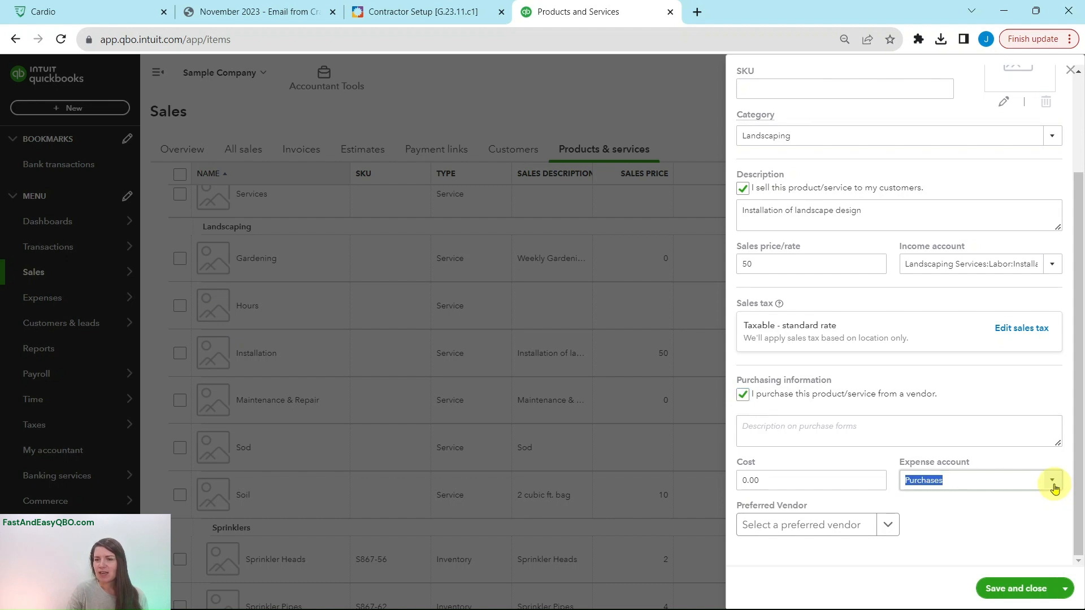
{"action": "scroll", "coordinate": [948, 403], "scroll_direction": "up", "scroll_amount": 1}
{"action": "scroll", "coordinate": [948, 403], "scroll_direction": "up", "scroll_amount": 5}
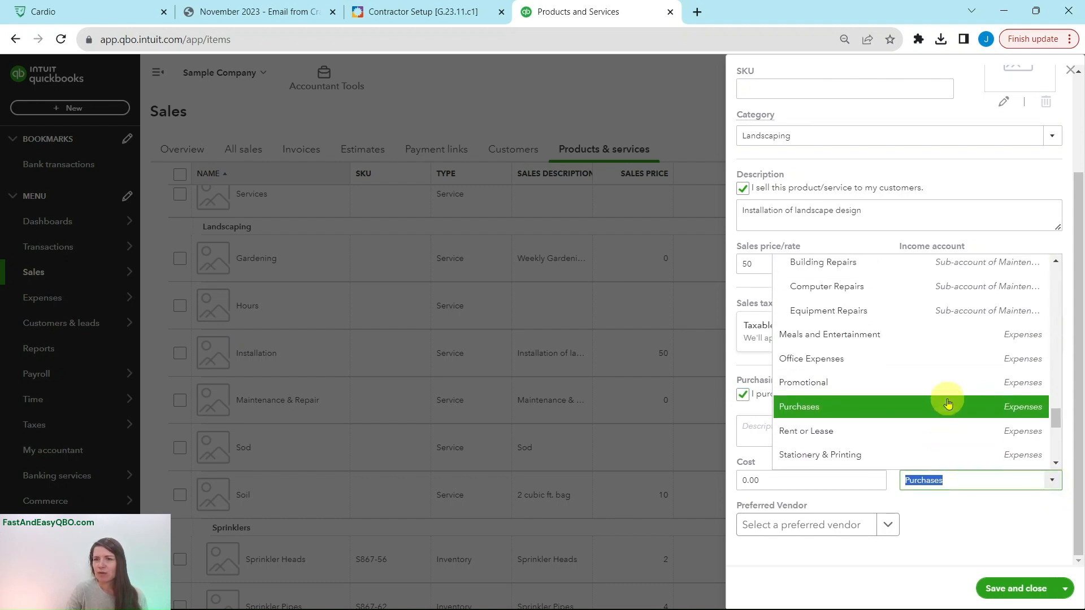
{"action": "scroll", "coordinate": [947, 403], "scroll_direction": "up", "scroll_amount": 4}
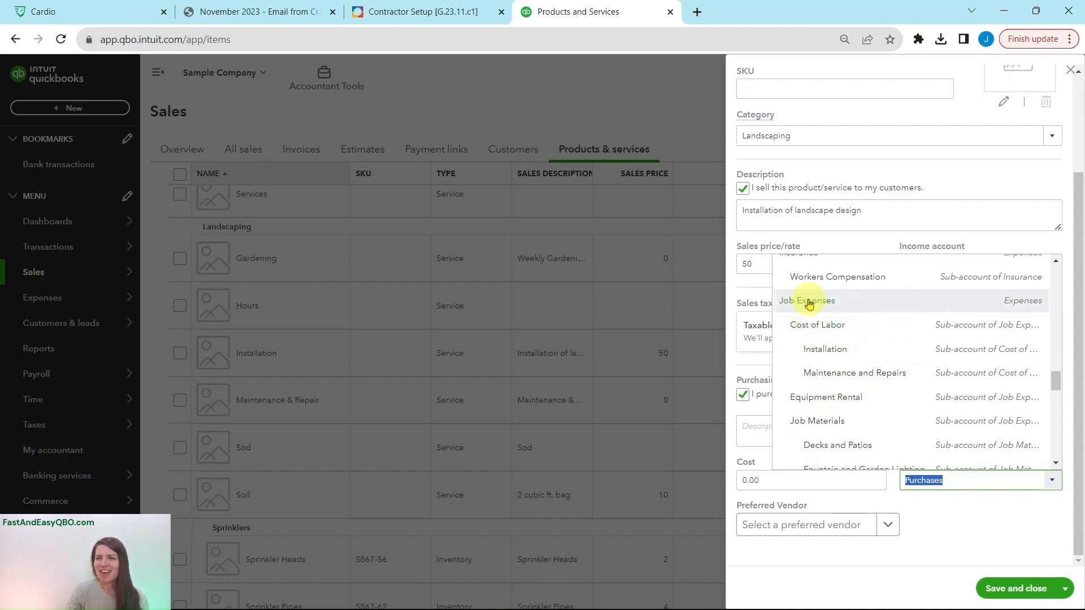
{"action": "left_click", "coordinate": [821, 350]}
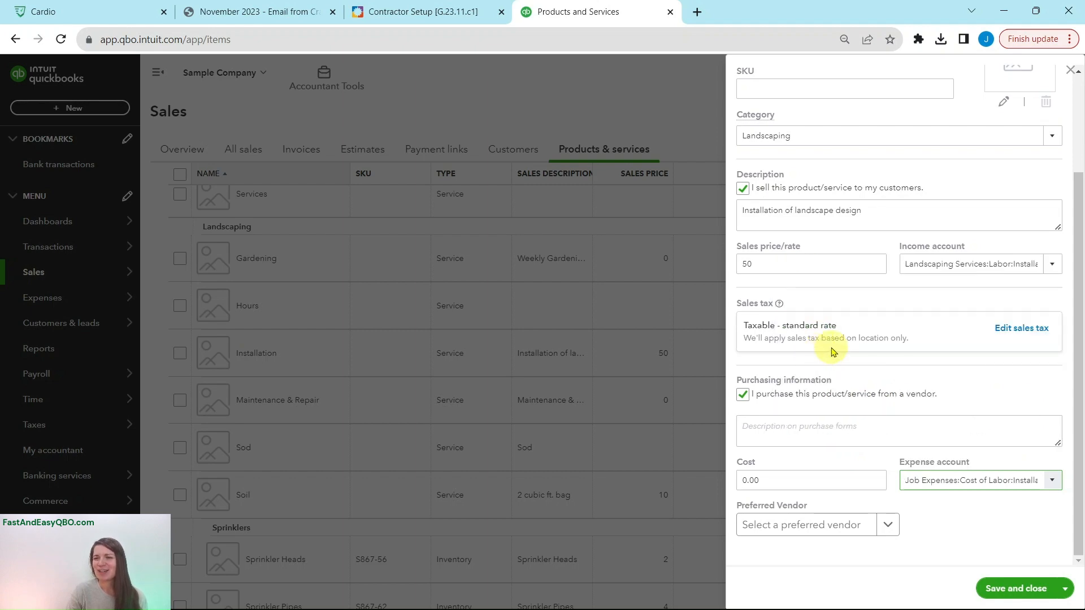
Step: Consult Step 6 of Editing the service, and save and close the Installation service in QuickBooks
{"action": "left_click", "coordinate": [417, 17]}
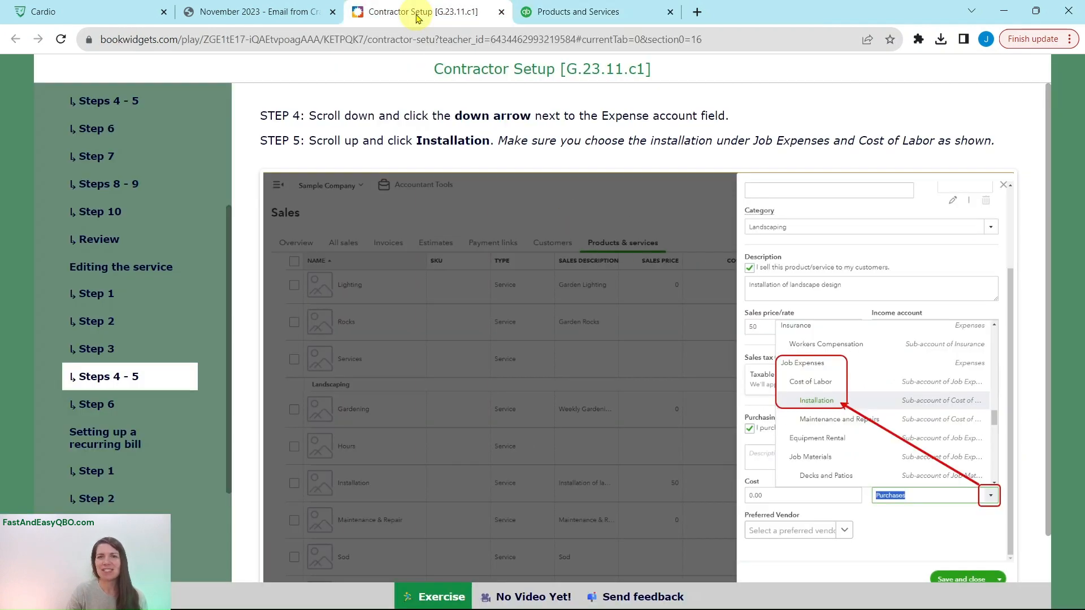
{"action": "left_click", "coordinate": [113, 404]}
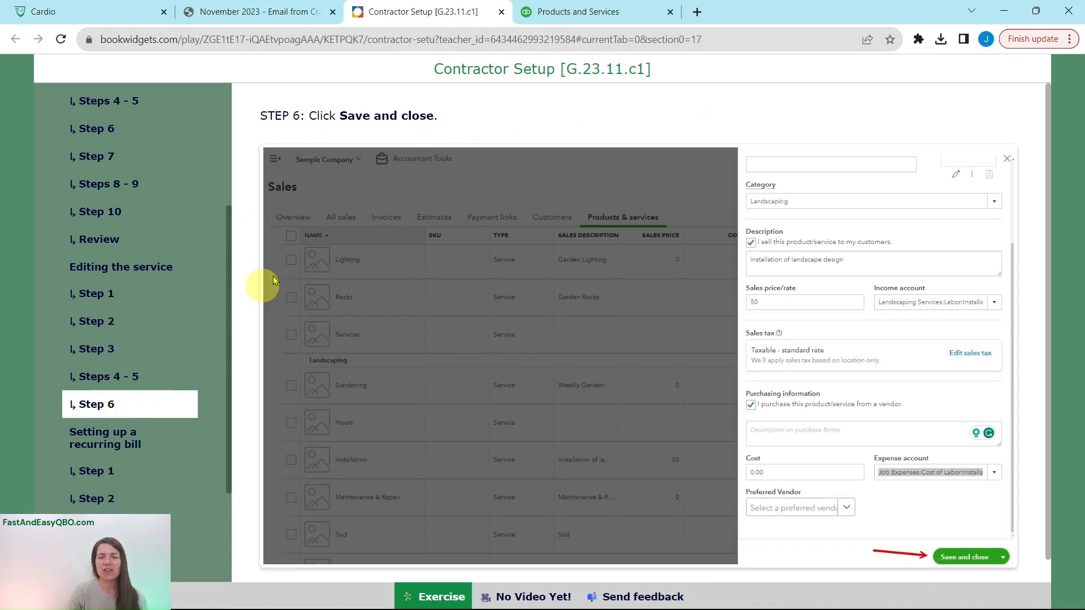
{"action": "left_click", "coordinate": [600, 17]}
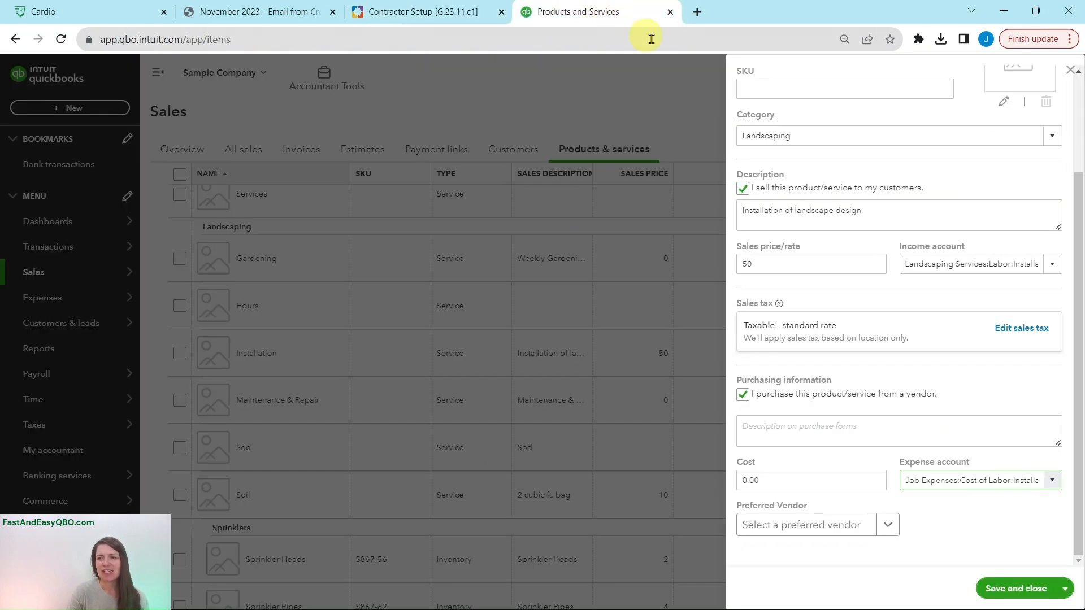
{"action": "left_click", "coordinate": [1038, 591]}
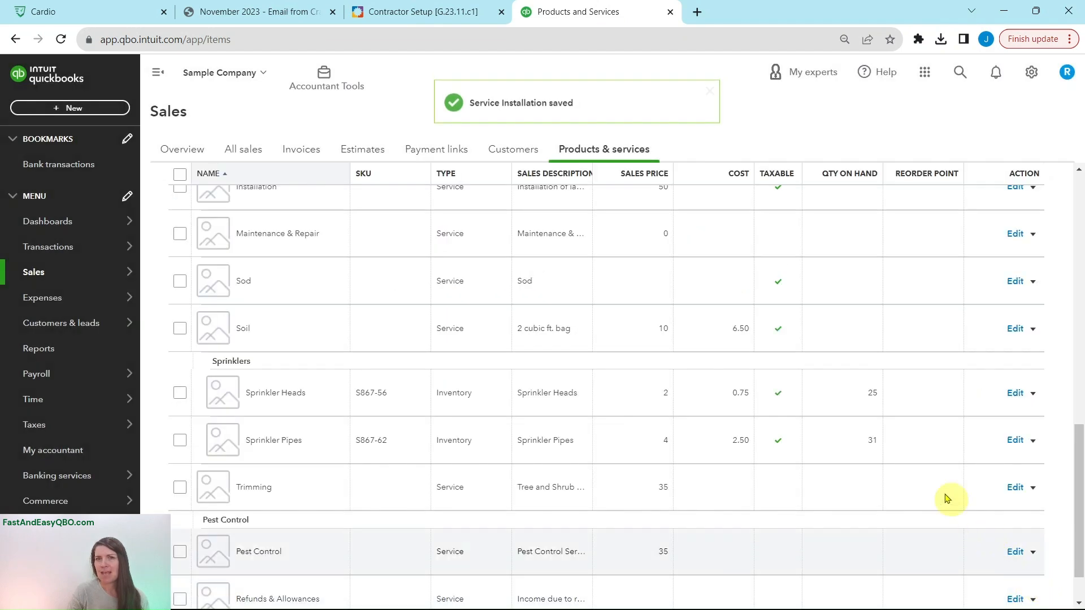
Step: Consult the introduction and Step 1 of Setting up a recurring bill and open the Recurring transactions list in QuickBooks
{"action": "left_click", "coordinate": [404, 13]}
{"action": "left_click", "coordinate": [99, 425]}
{"action": "scroll", "coordinate": [104, 416], "scroll_direction": "down", "scroll_amount": 3}
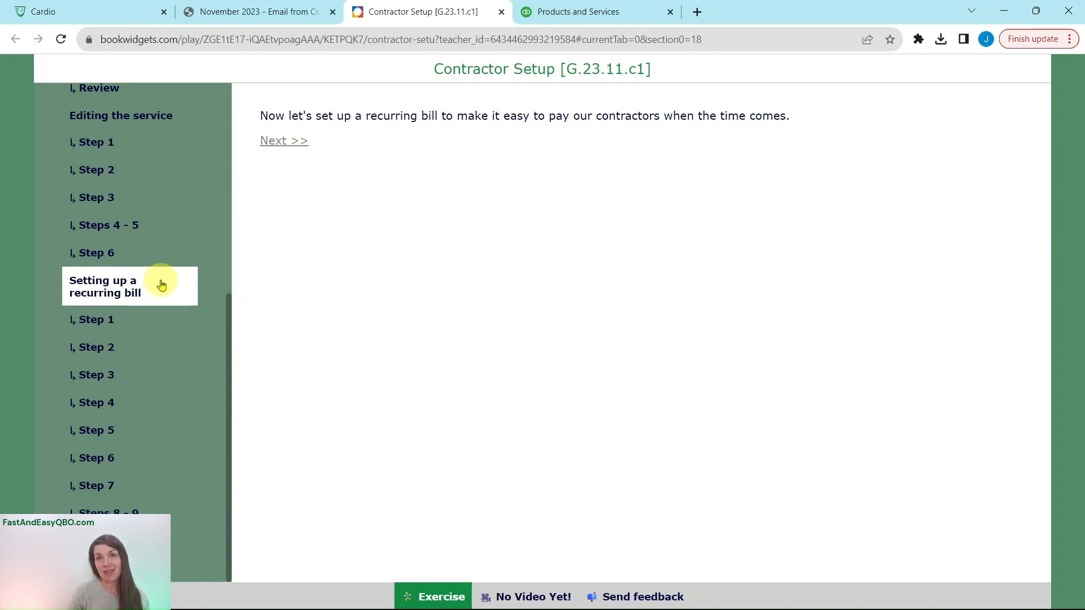
{"action": "left_click", "coordinate": [109, 326]}
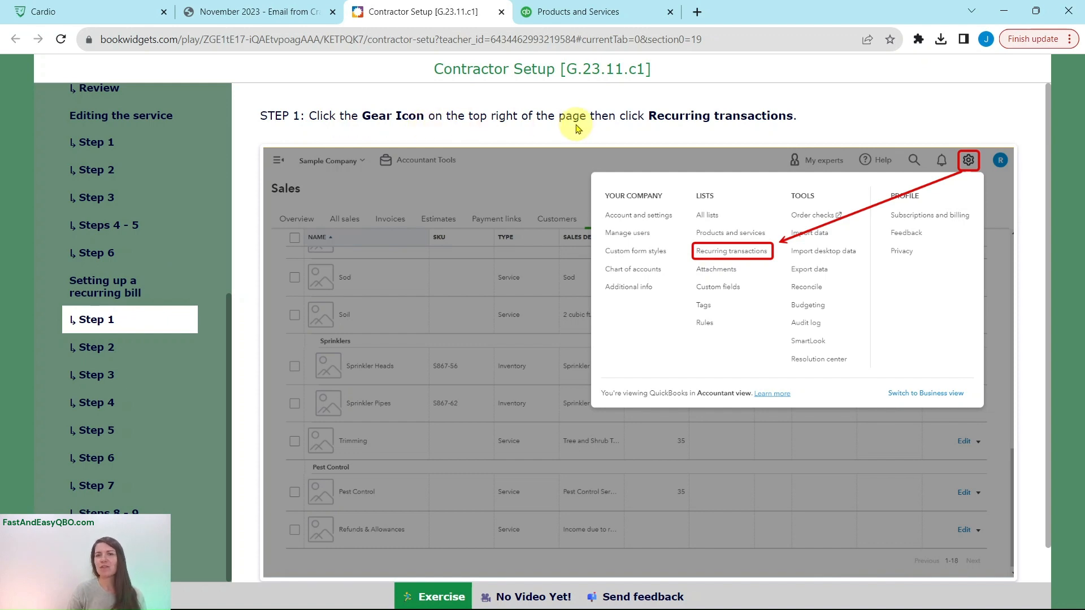
{"action": "left_click", "coordinate": [629, 14]}
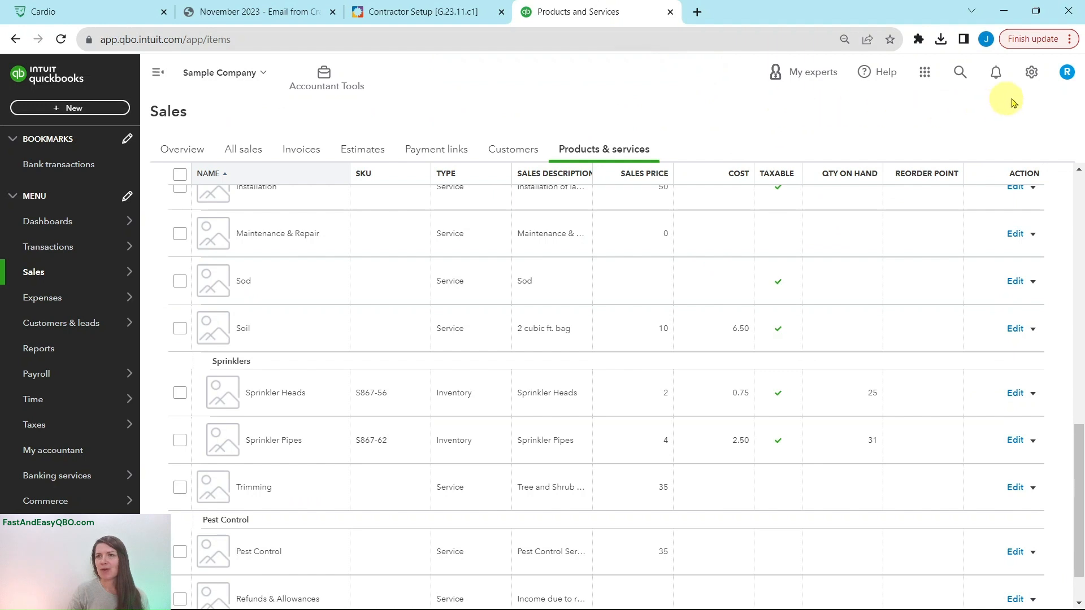
{"action": "left_click", "coordinate": [1033, 76]}
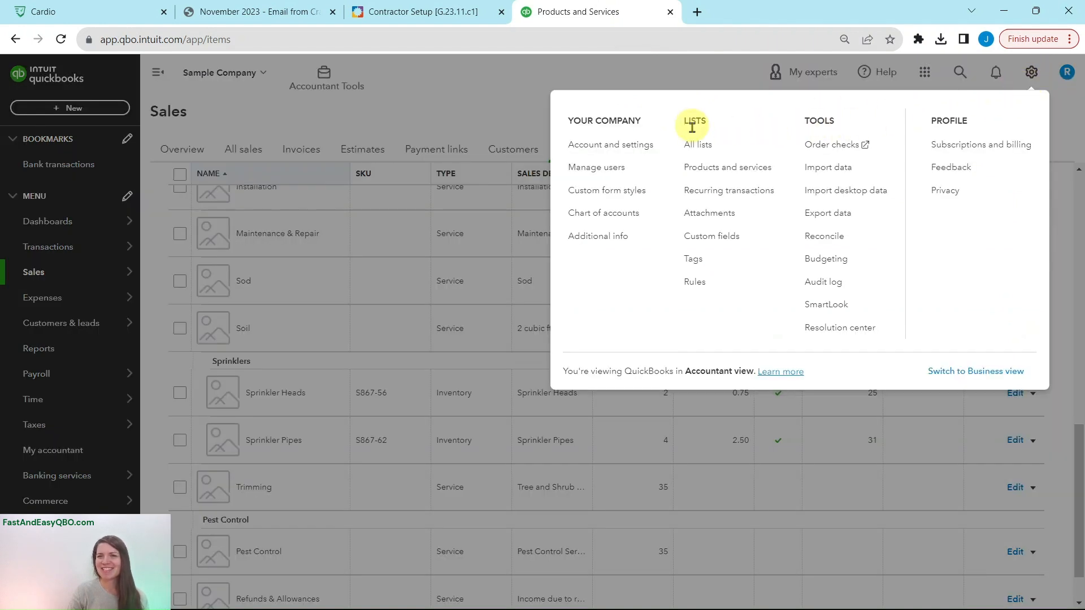
{"action": "left_click", "coordinate": [695, 194]}
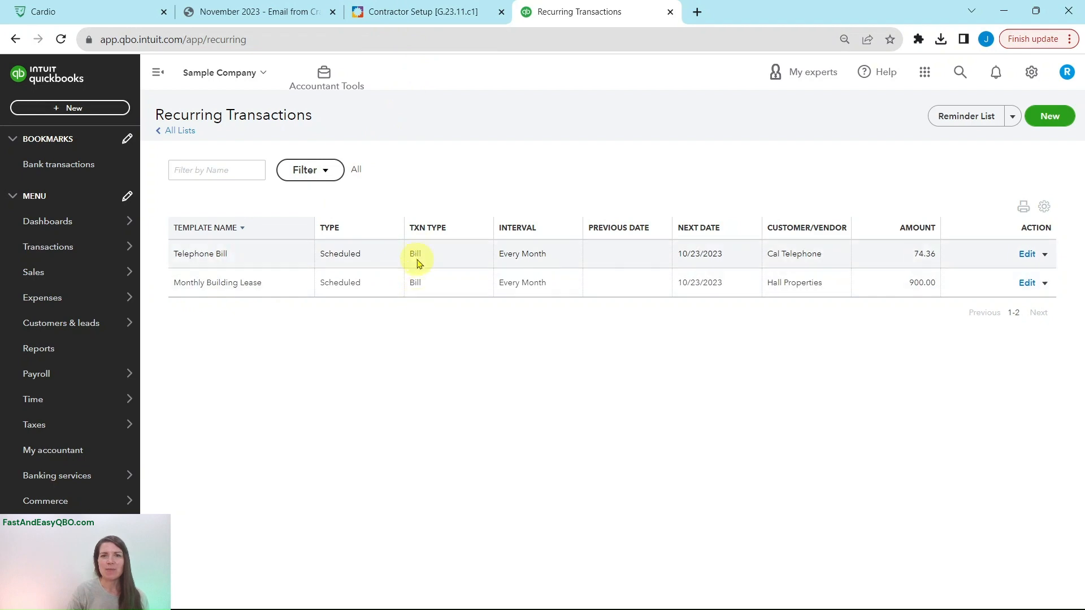
Step: Consult Step 2 of Setting up a recurring bill and start a new recurring transaction template in QuickBooks
{"action": "left_click", "coordinate": [402, 13]}
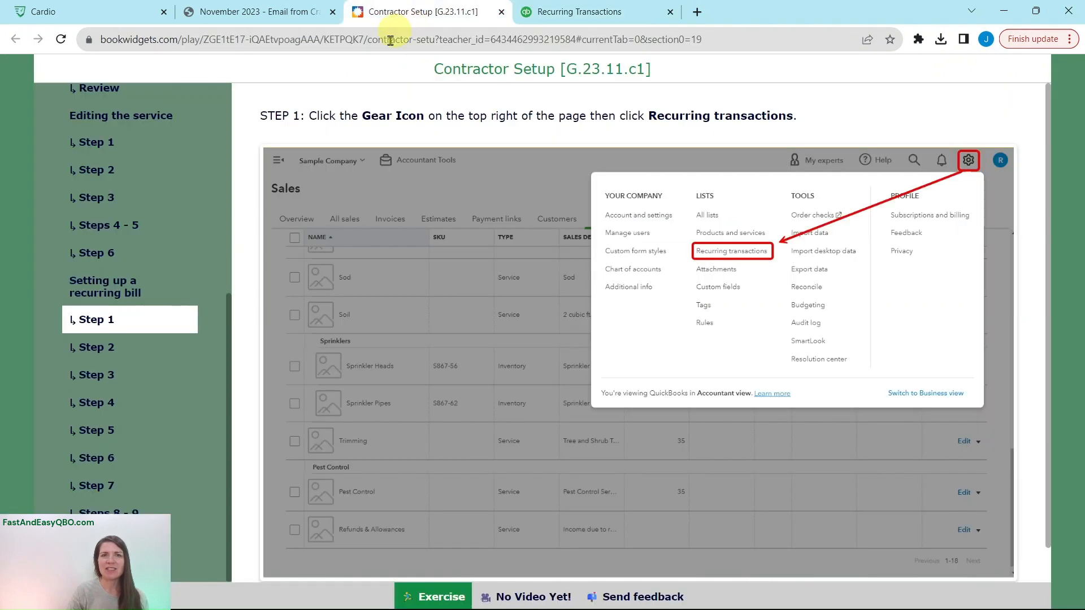
{"action": "left_click", "coordinate": [102, 363]}
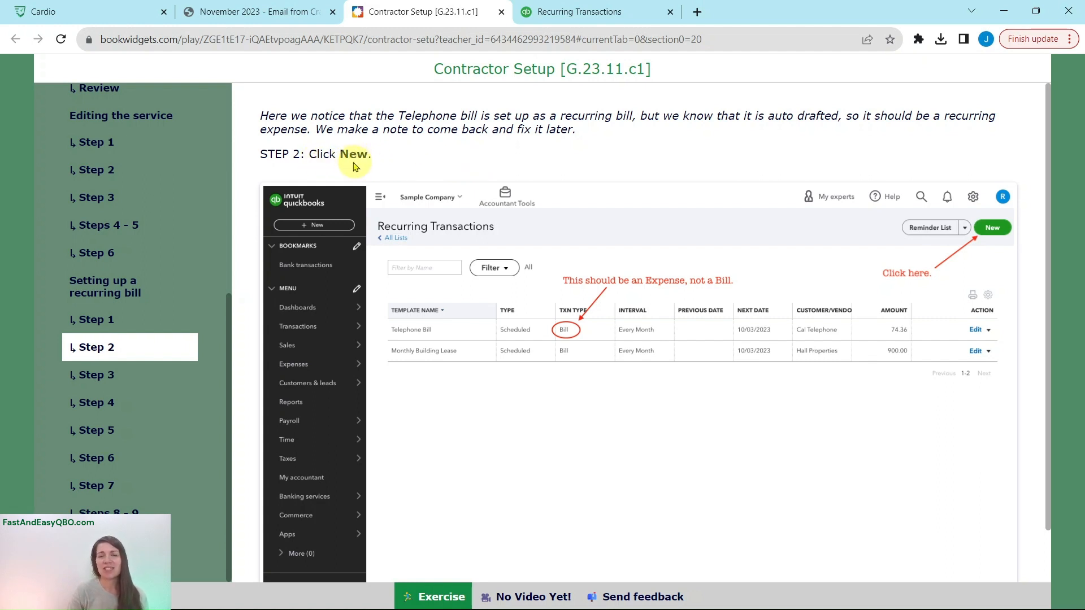
{"action": "left_click", "coordinate": [554, 17]}
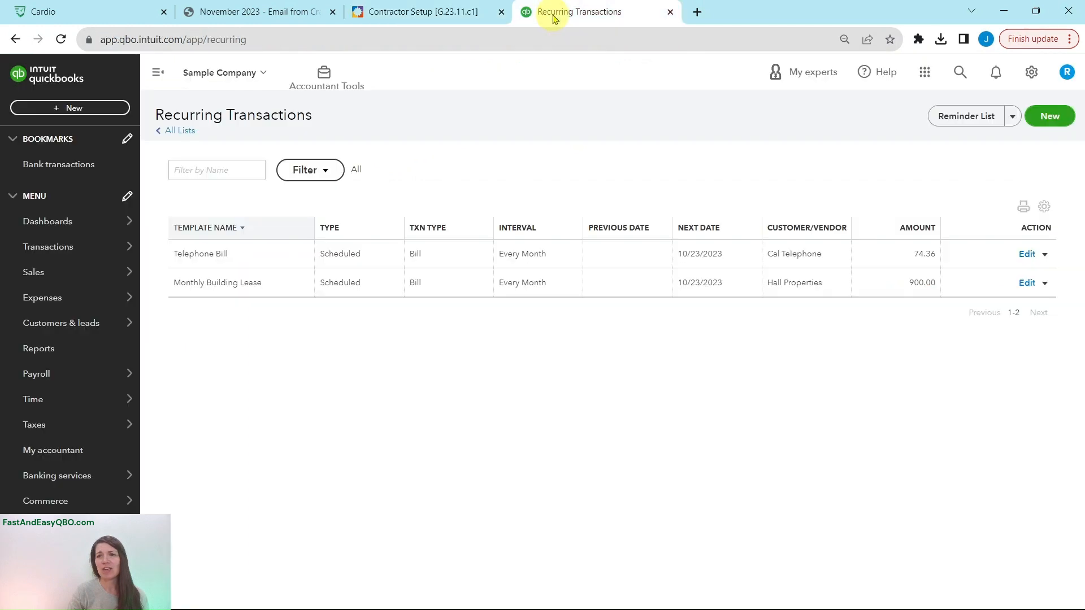
{"action": "left_click", "coordinate": [1049, 119]}
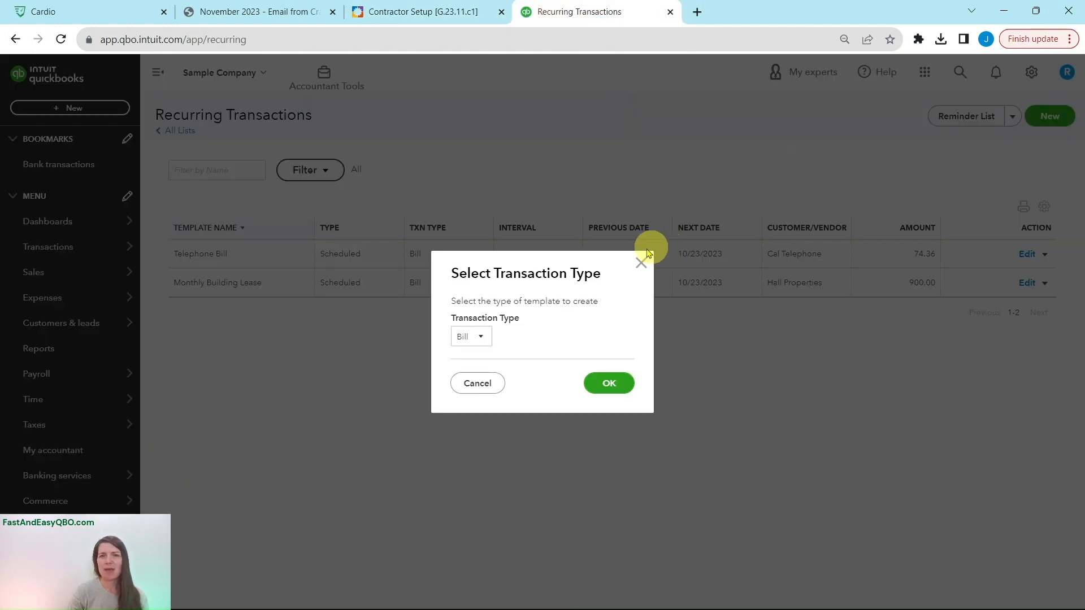
Step: Consult Step 3 of Setting up a recurring bill and accept Bill as the new template's transaction type in QuickBooks
{"action": "left_click", "coordinate": [447, 13]}
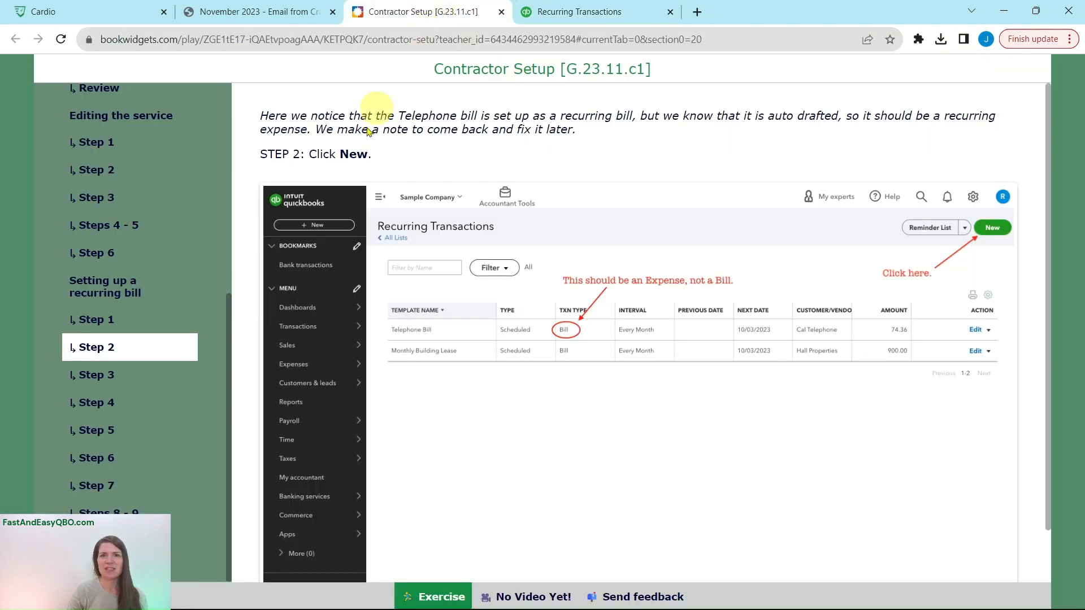
{"action": "left_click", "coordinate": [138, 378]}
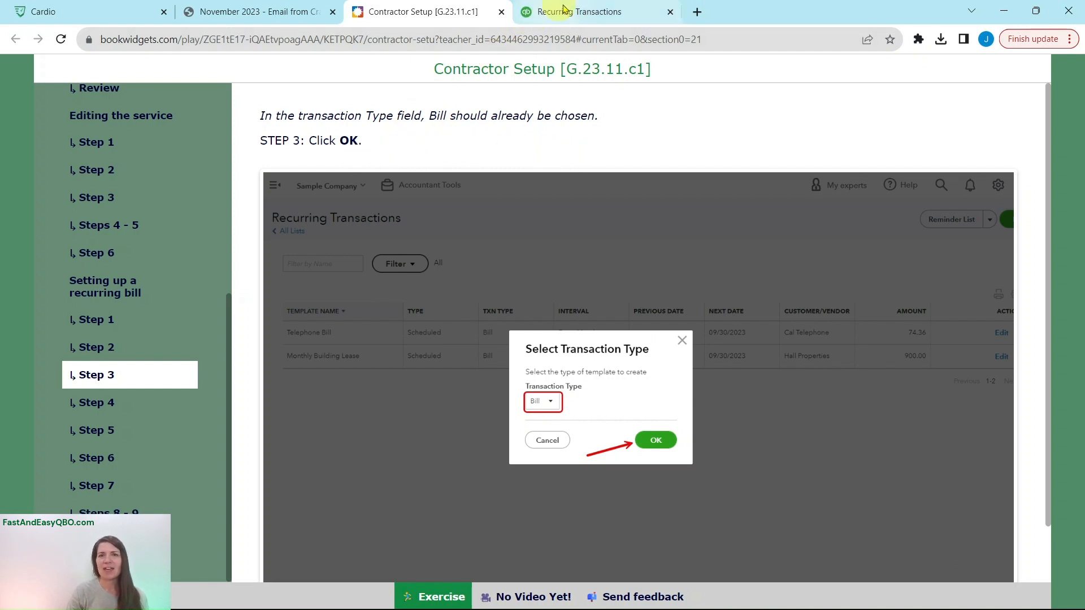
{"action": "left_click", "coordinate": [579, 13]}
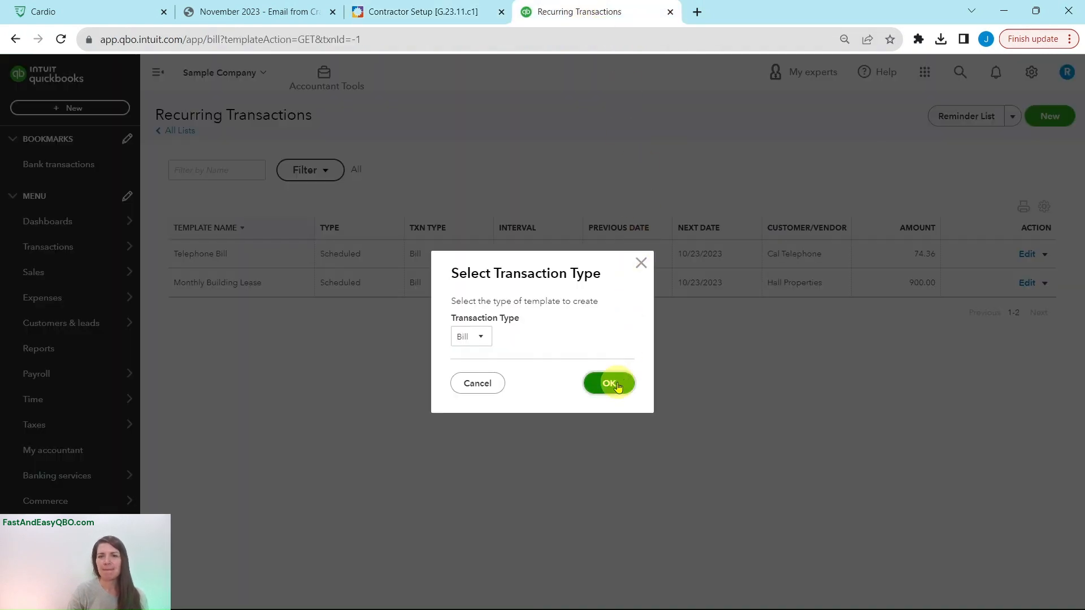
{"action": "left_click", "coordinate": [619, 384]}
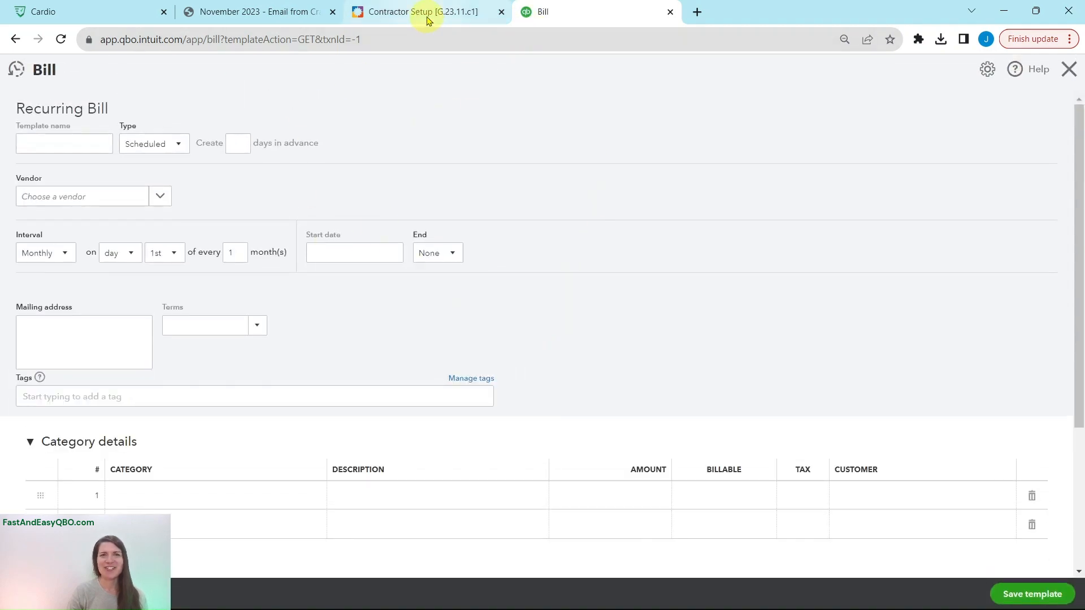
Step: Consult Step 4 of Setting up a recurring bill and name the template Contractor Installation in QuickBooks, checking the name against the instructions
{"action": "left_click", "coordinate": [426, 14]}
{"action": "left_click", "coordinate": [99, 402]}
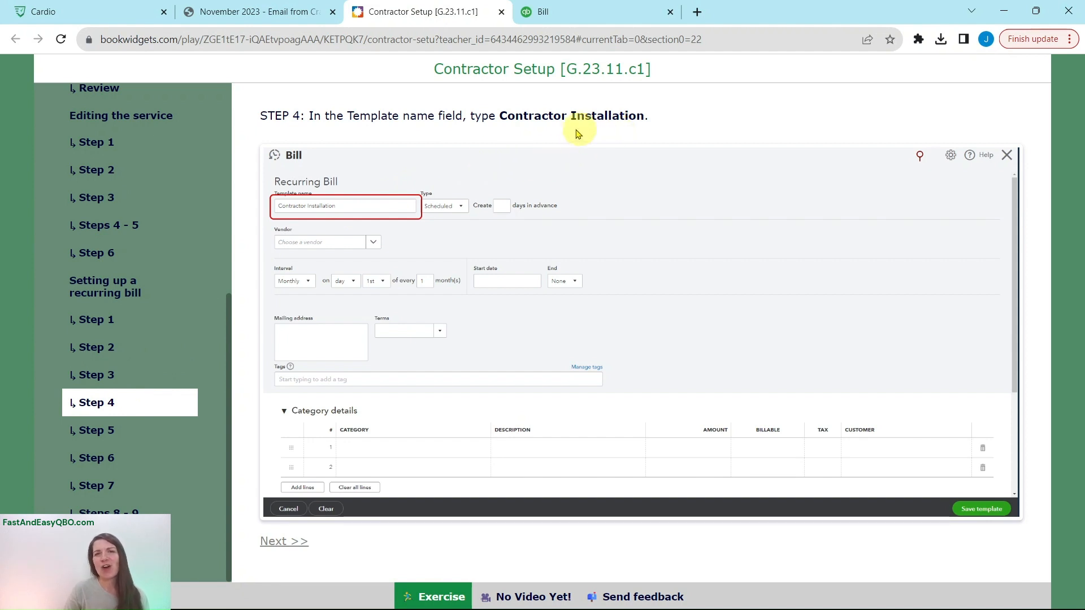
{"action": "left_click", "coordinate": [611, 13]}
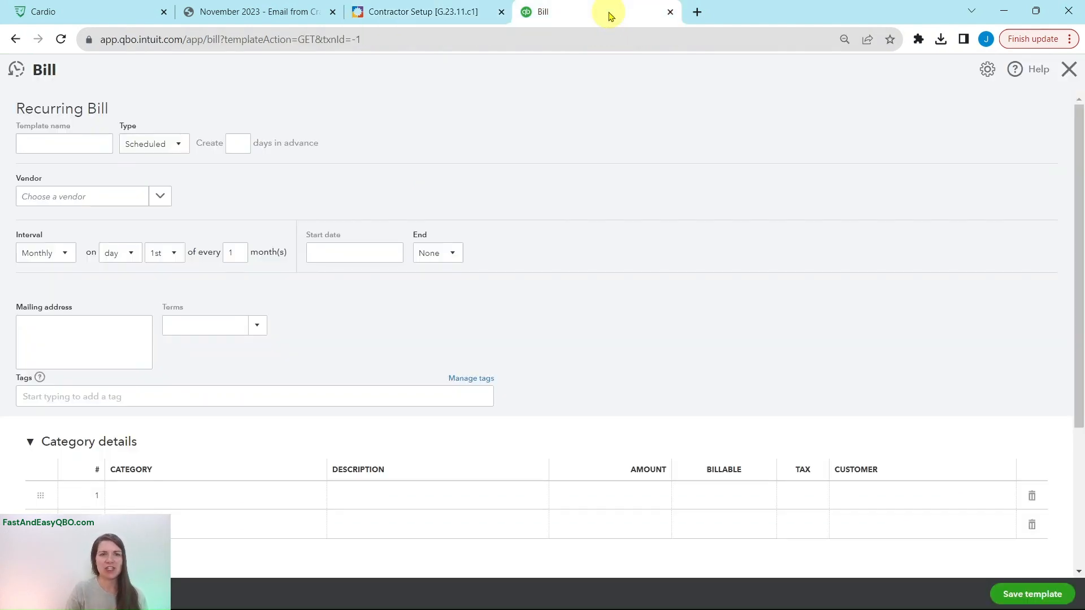
{"action": "left_click", "coordinate": [51, 140]}
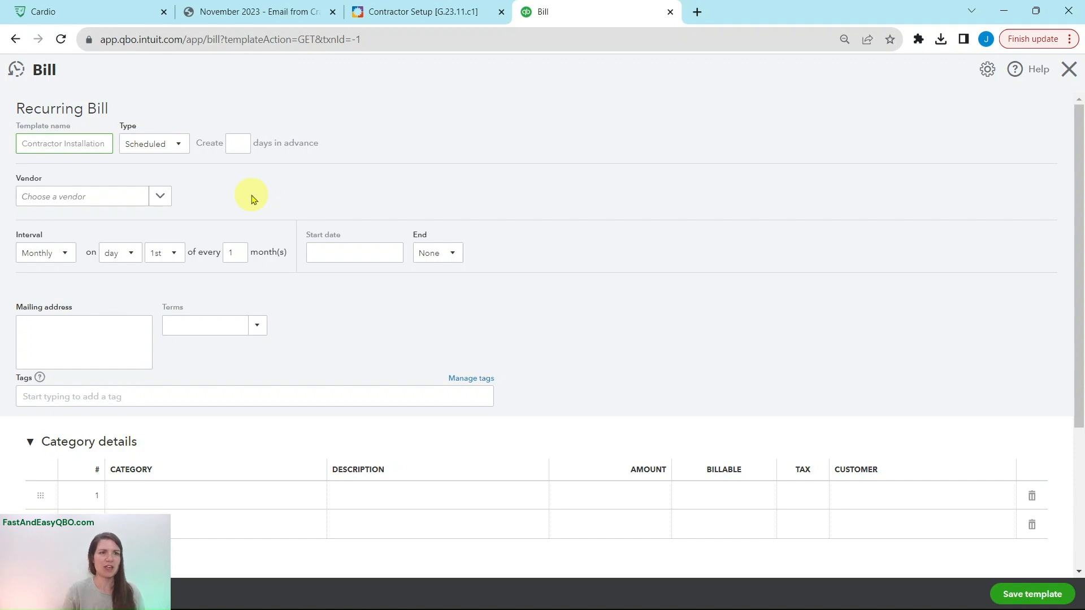
{"action": "left_click", "coordinate": [401, 13]}
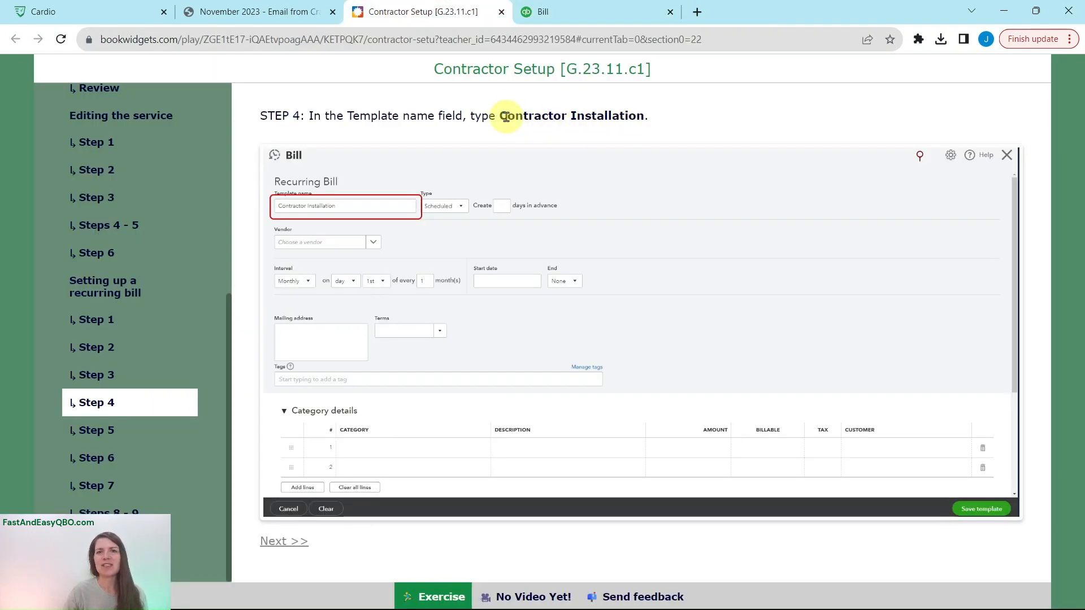
{"action": "left_click_drag", "start_coordinate": [502, 117], "coordinate": [645, 116]}
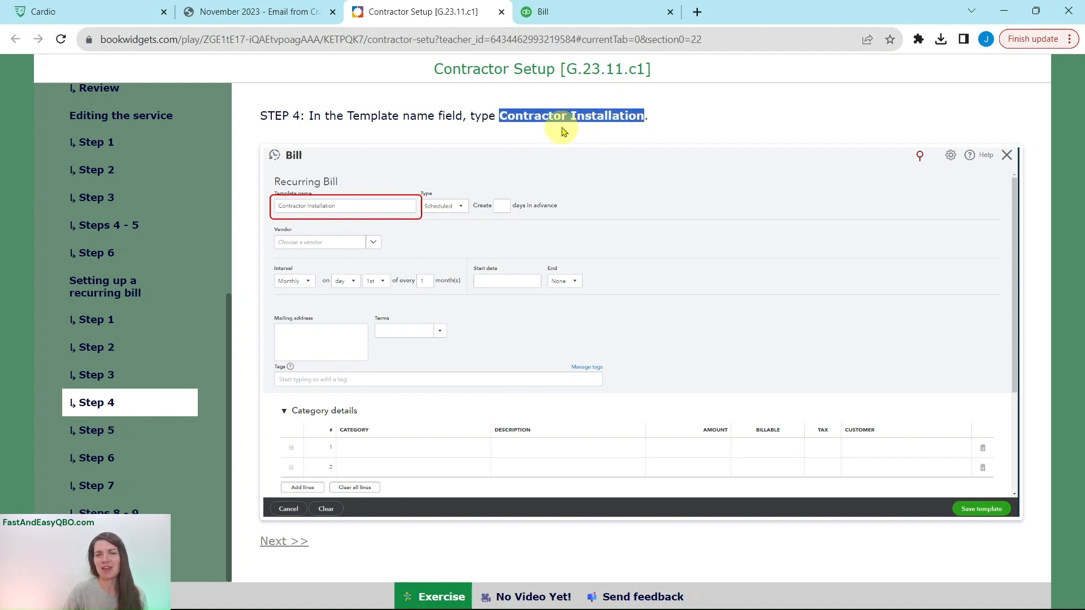
{"action": "left_click", "coordinate": [603, 12]}
Step: Consult Step 5 of Setting up a recurring bill and set the recurring bill's type to Unscheduled in QuickBooks
{"action": "left_click", "coordinate": [395, 12]}
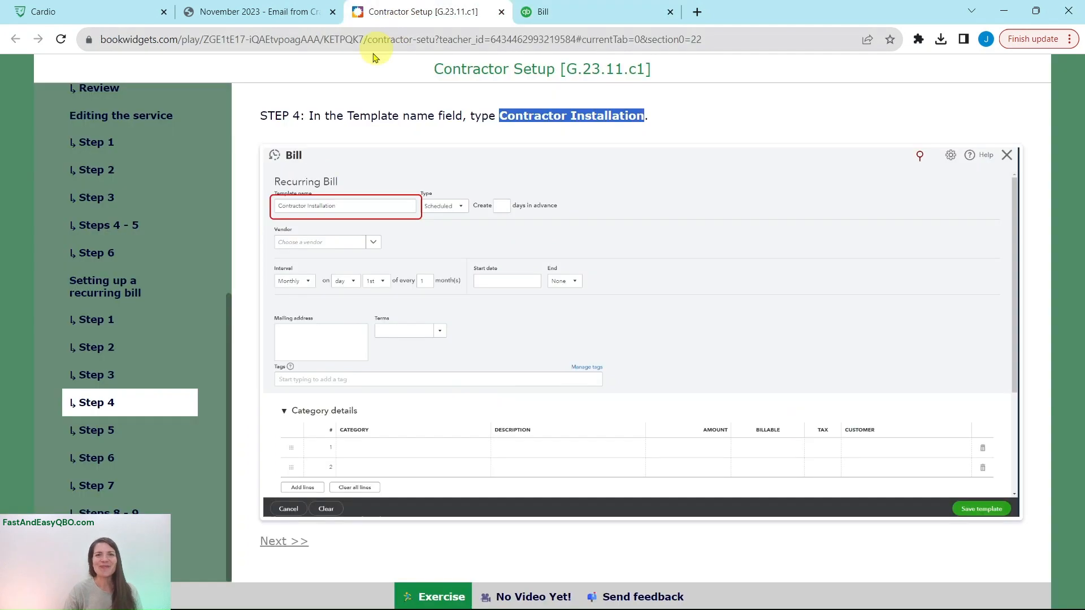
{"action": "left_click", "coordinate": [113, 435]}
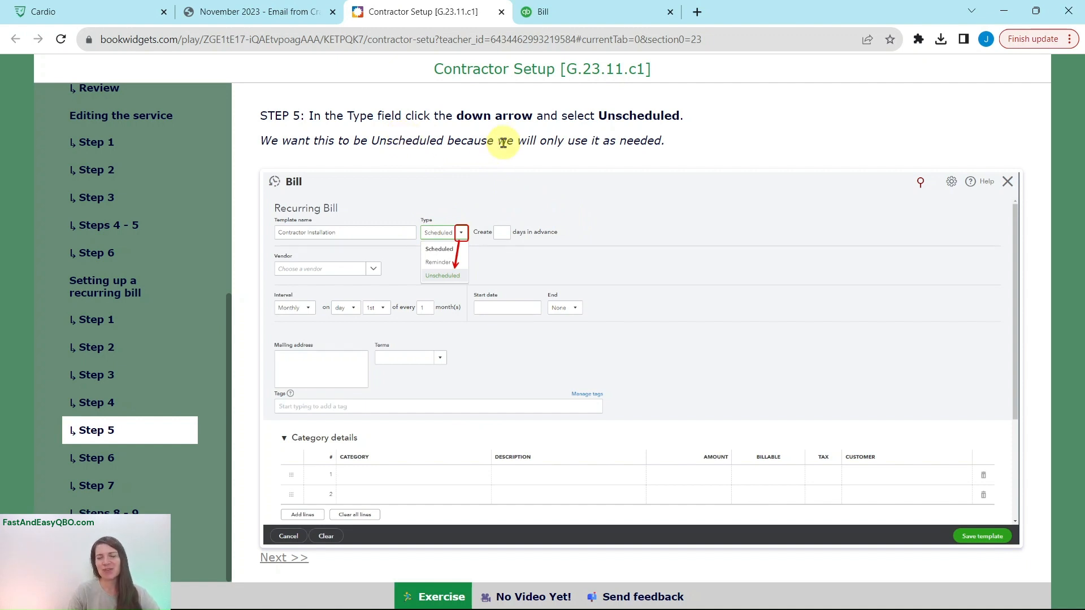
{"action": "left_click", "coordinate": [607, 16]}
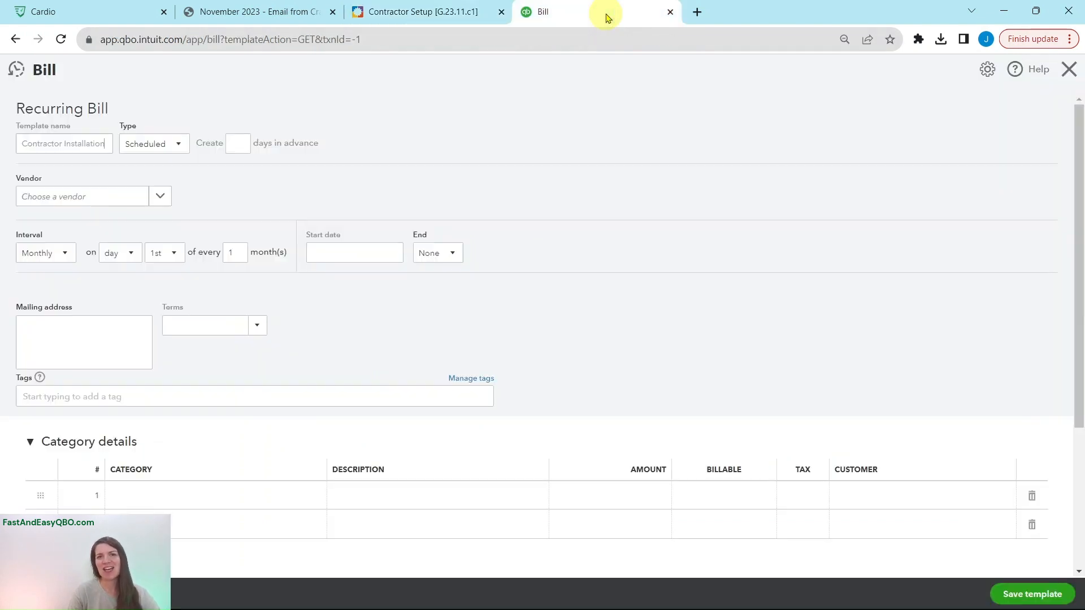
{"action": "left_click", "coordinate": [181, 148]}
{"action": "left_click", "coordinate": [152, 207]}
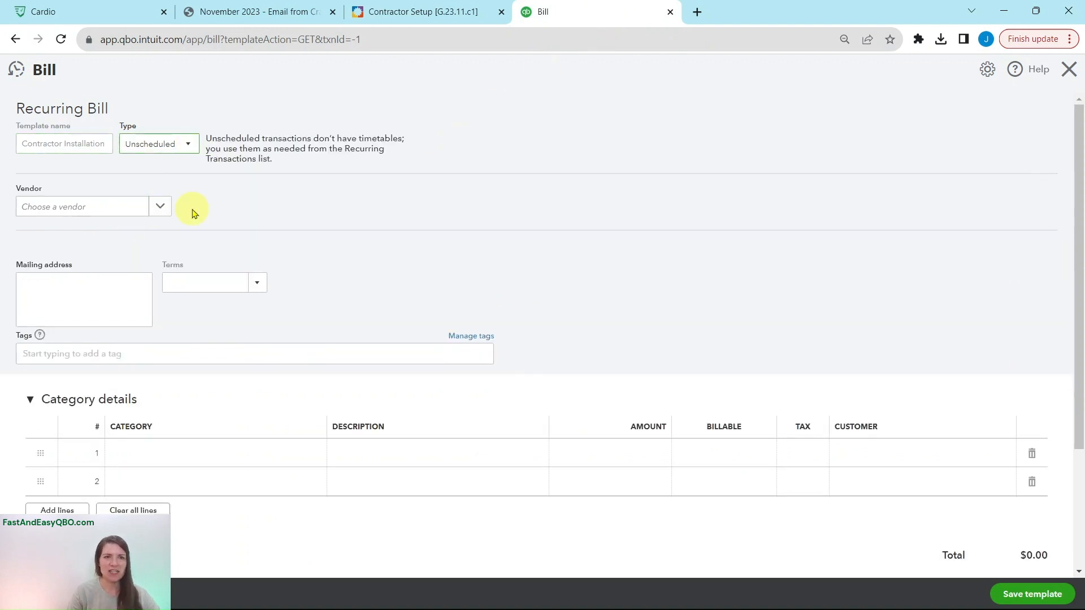
Step: Consult Step 6 of Setting up a recurring bill and choose the contractor it names as the recurring bill's vendor in QuickBooks
{"action": "left_click", "coordinate": [370, 13]}
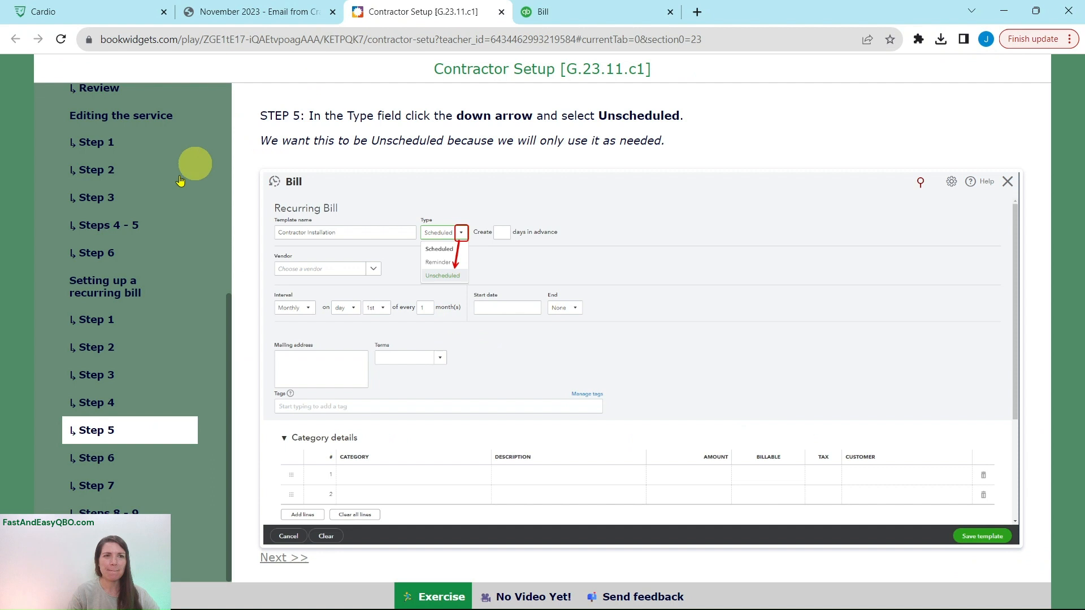
{"action": "left_click", "coordinate": [91, 457]}
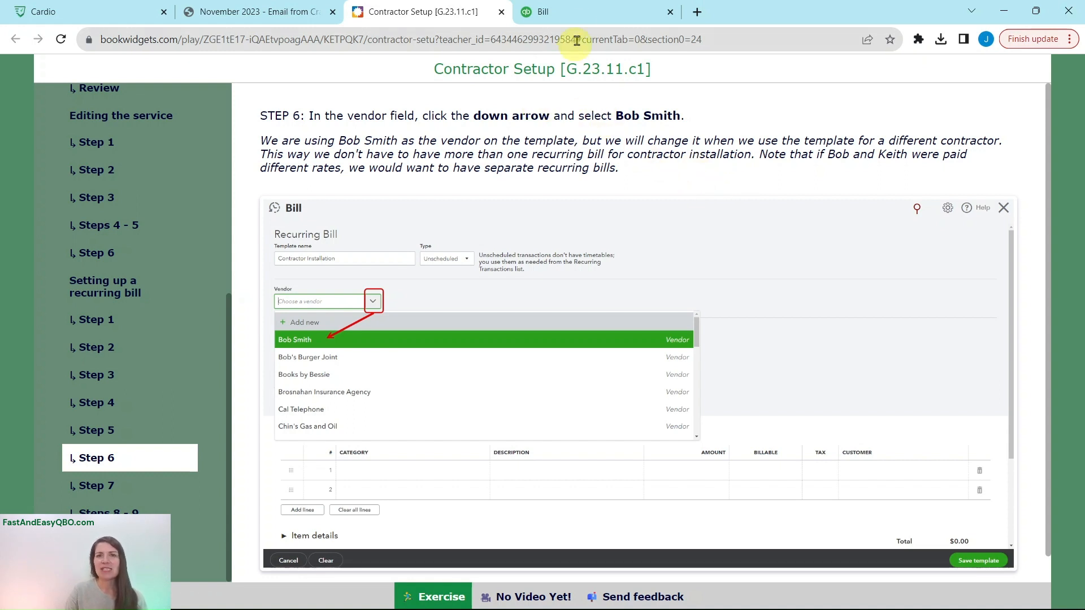
{"action": "left_click", "coordinate": [565, 17]}
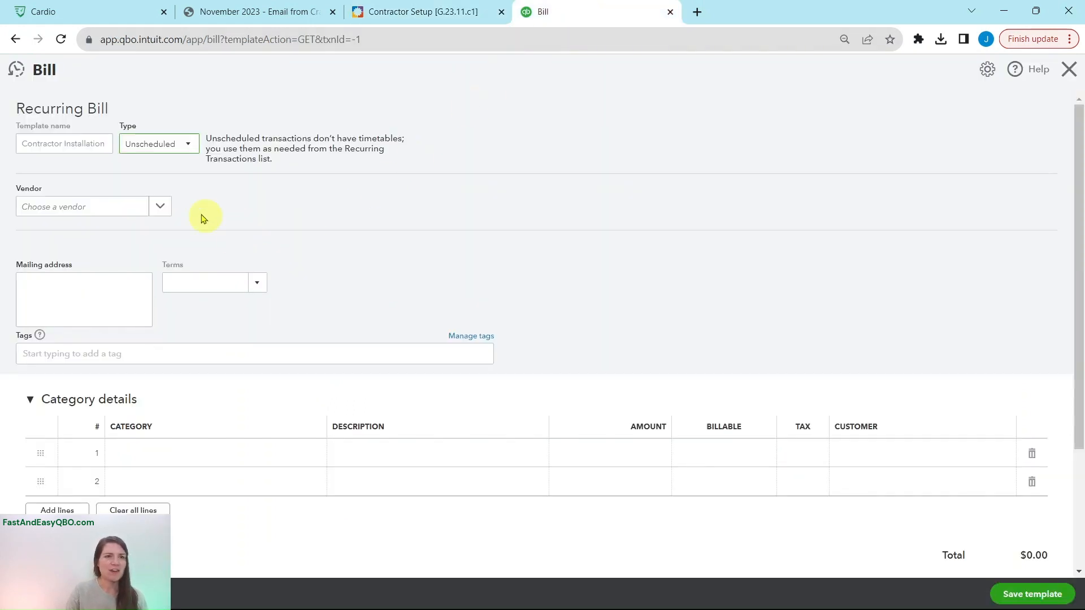
{"action": "left_click", "coordinate": [159, 207]}
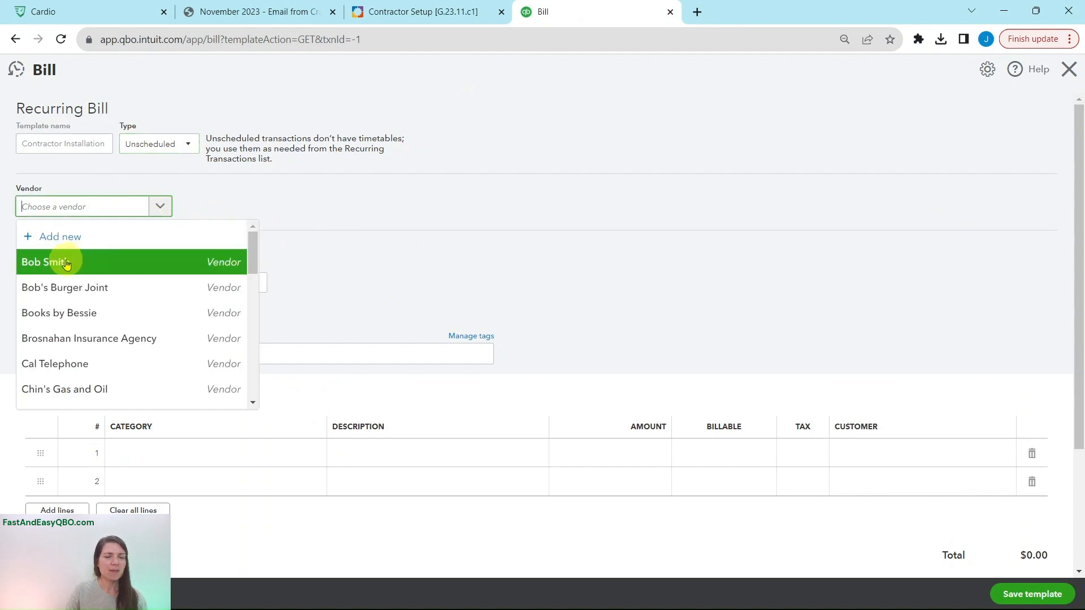
{"action": "left_click", "coordinate": [66, 264]}
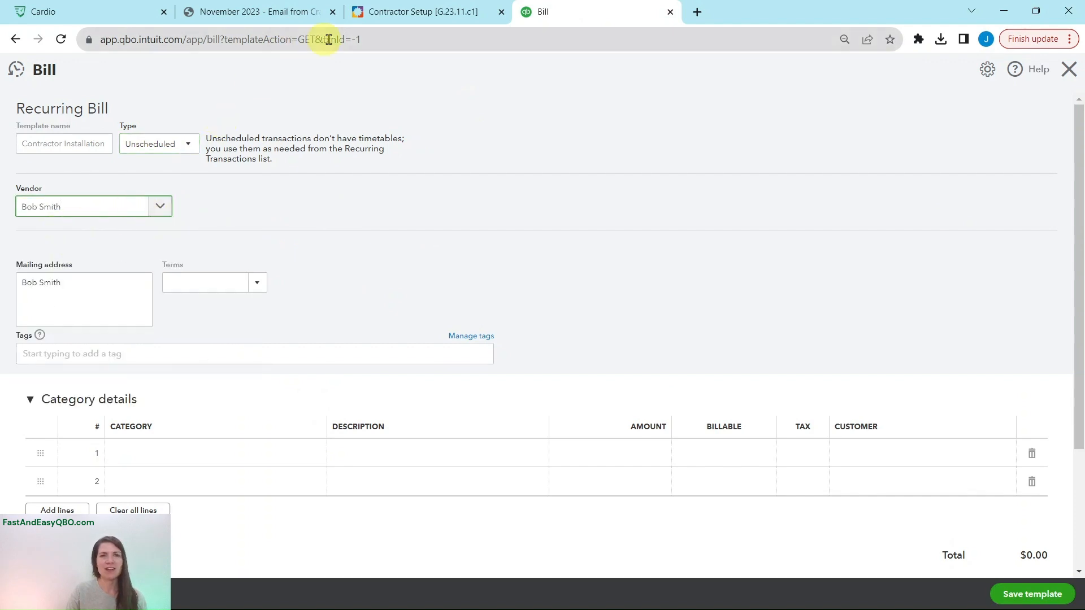
Step: Consult Step 7 of Setting up a recurring bill, then collapse Category details and expand Item details on the QuickBooks bill
{"action": "left_click", "coordinate": [400, 16]}
{"action": "left_click", "coordinate": [109, 490]}
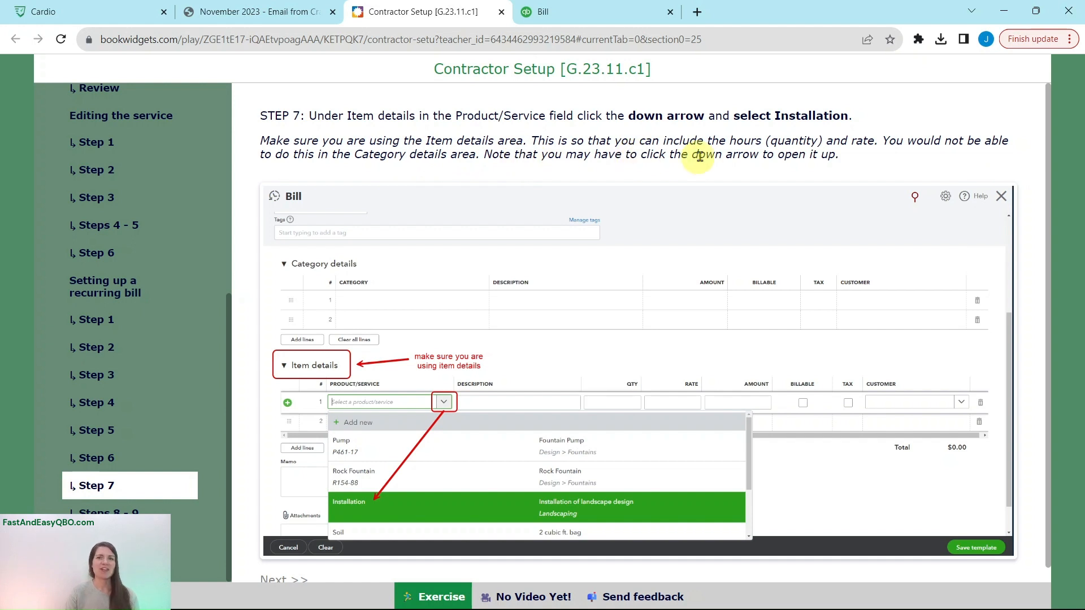
{"action": "left_click", "coordinate": [624, 19]}
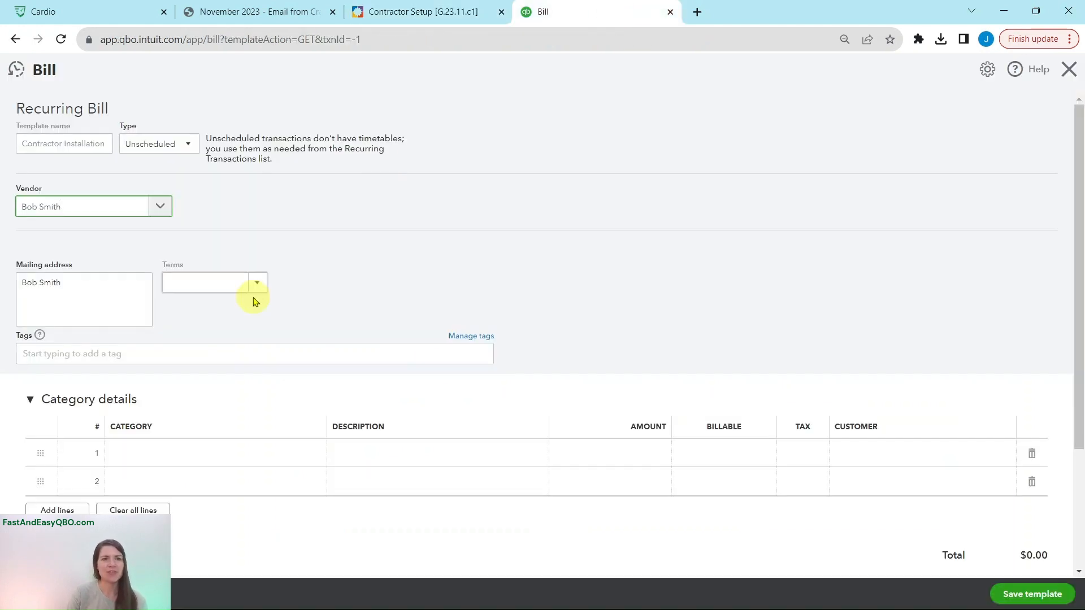
{"action": "scroll", "coordinate": [428, 296], "scroll_direction": "down", "scroll_amount": 3}
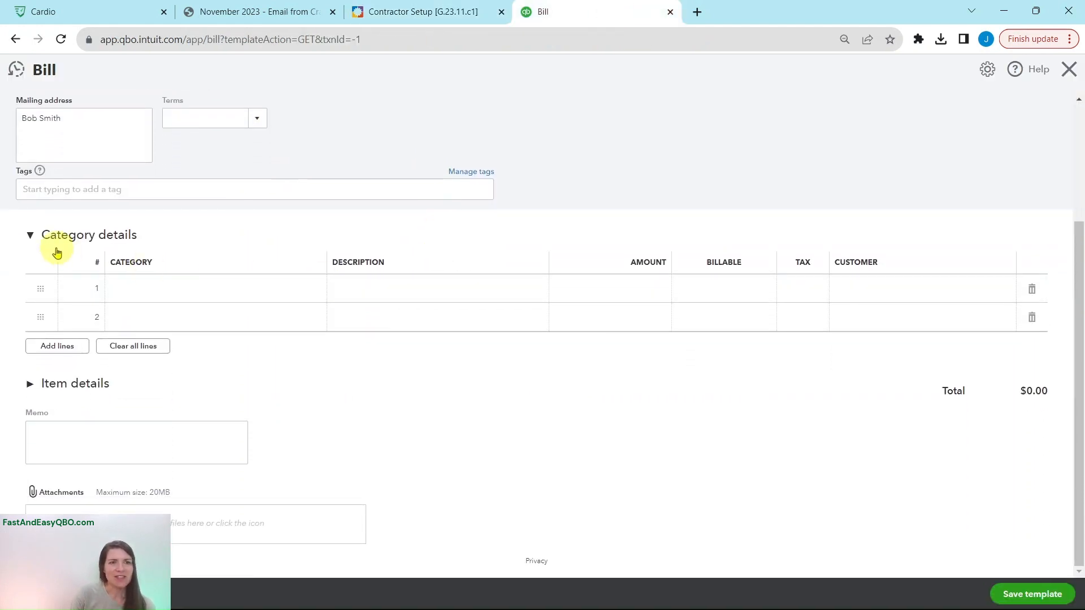
{"action": "left_click", "coordinate": [30, 234]}
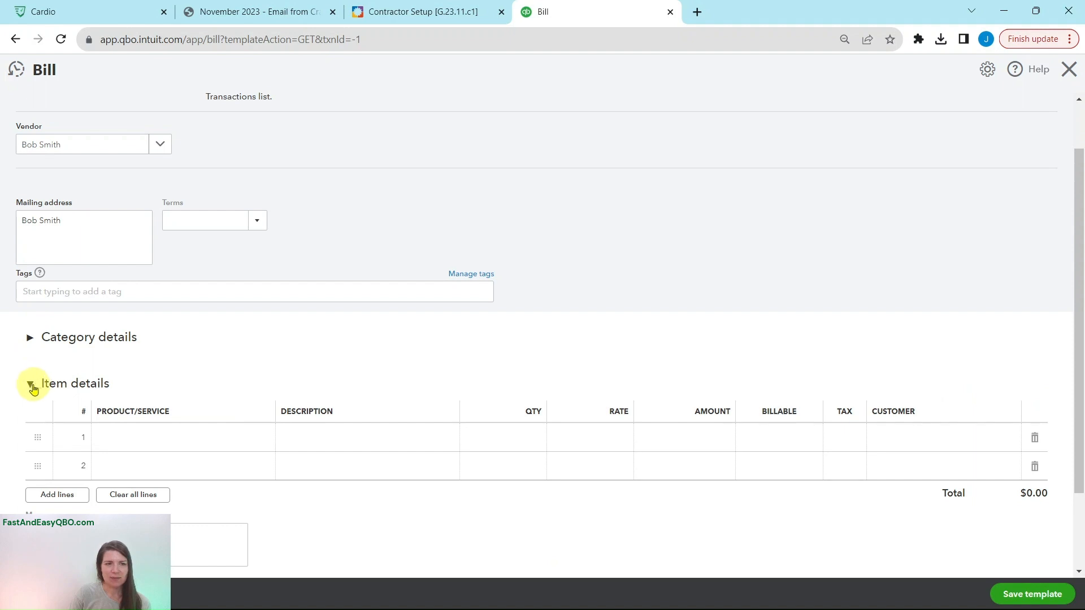
{"action": "scroll", "coordinate": [380, 356], "scroll_direction": "down", "scroll_amount": 2}
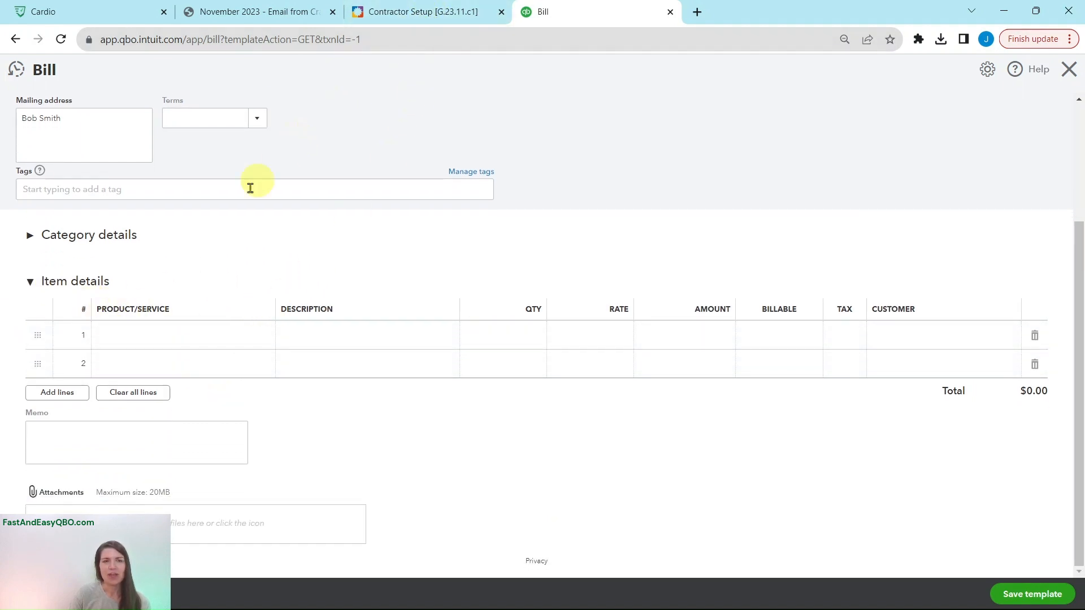
Step: Select Installation as the product/service on the first Item details line
{"action": "left_click", "coordinate": [168, 338]}
{"action": "left_click", "coordinate": [168, 337]}
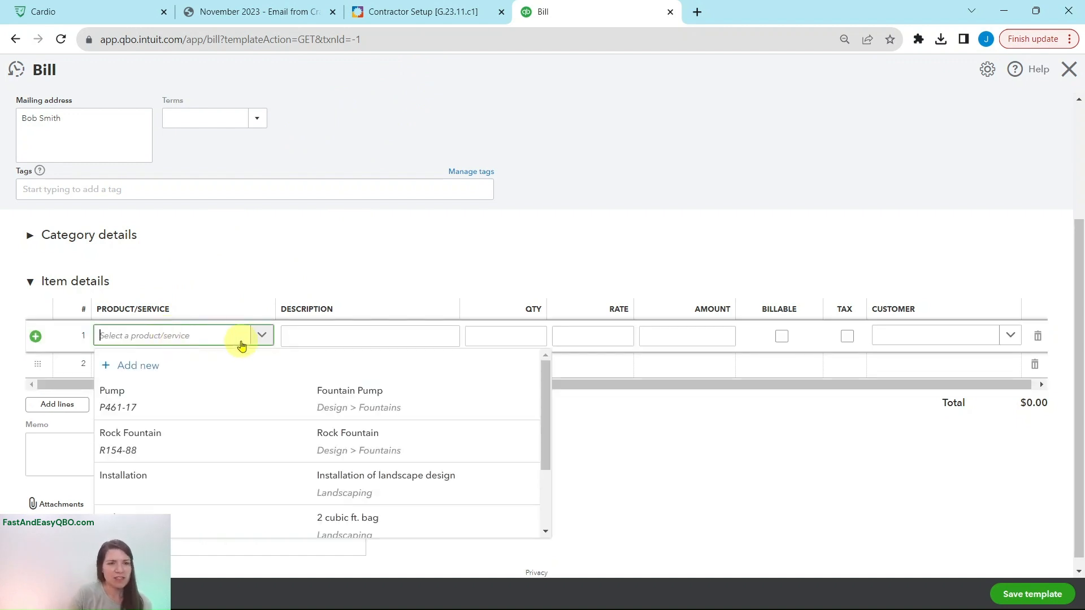
{"action": "scroll", "coordinate": [241, 344], "scroll_direction": "down", "scroll_amount": 1}
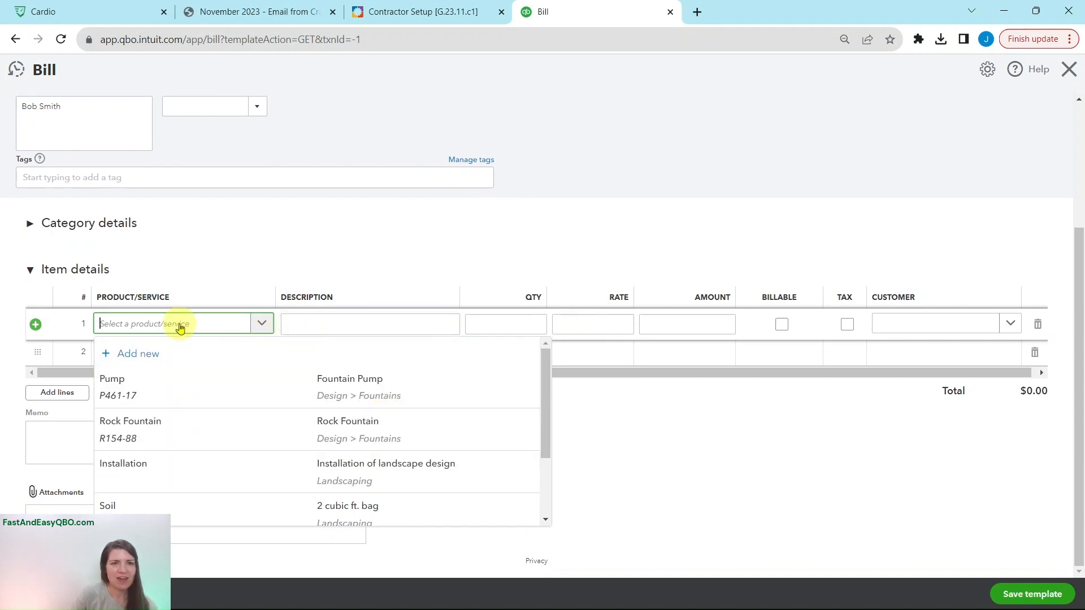
{"action": "type", "text": "INstall"}
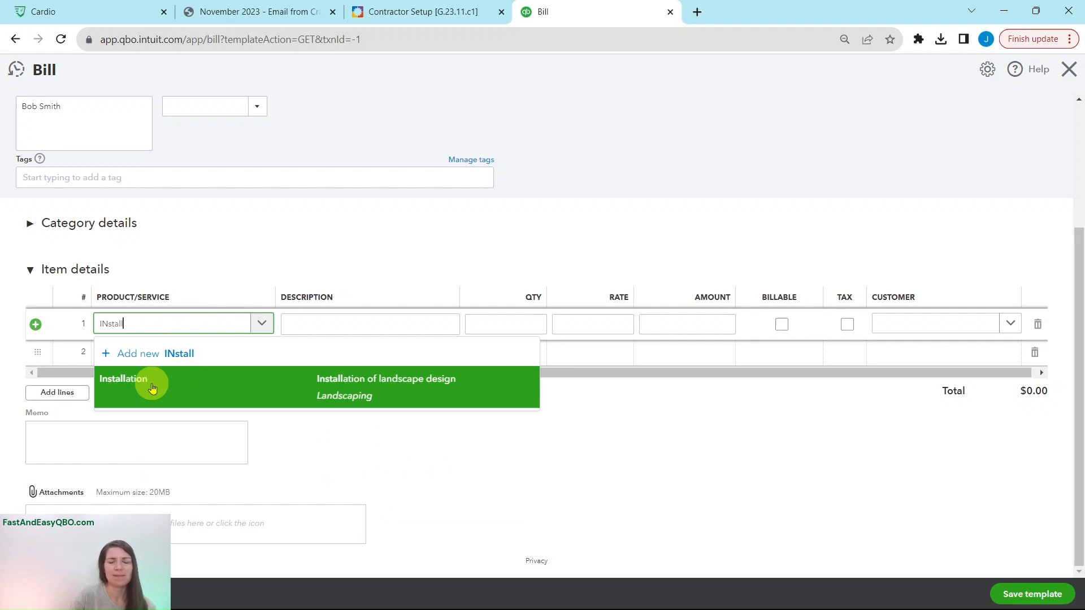
{"action": "left_click", "coordinate": [152, 388]}
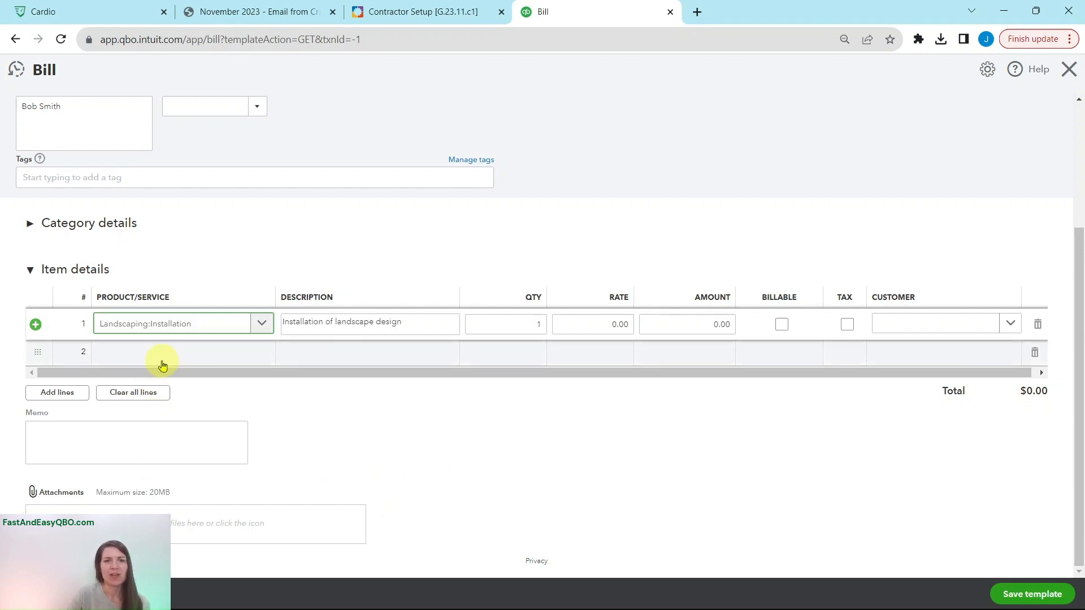
Step: Consult Steps 8 - 9 of Setting up a recurring bill and check the contractors' pay rate in the November 2023 email
{"action": "left_click", "coordinate": [409, 12]}
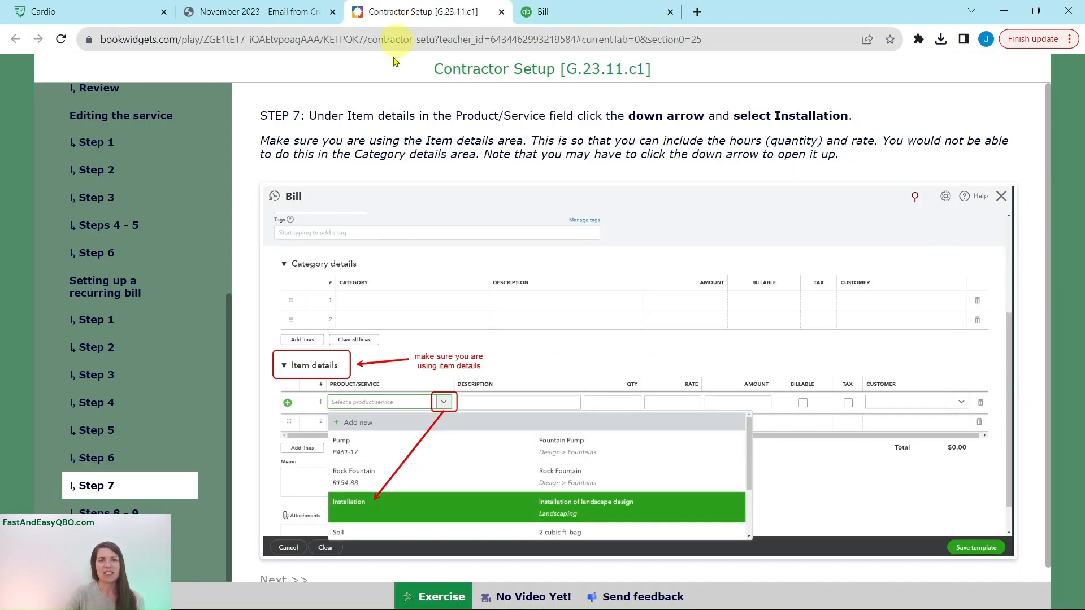
{"action": "left_click", "coordinate": [76, 509]}
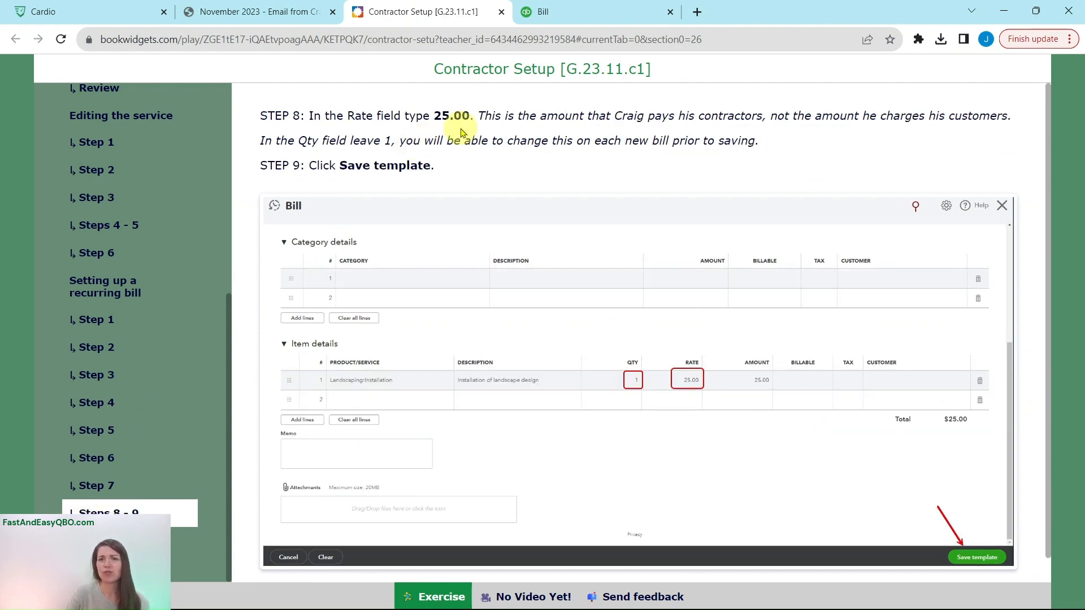
{"action": "left_click", "coordinate": [273, 13]}
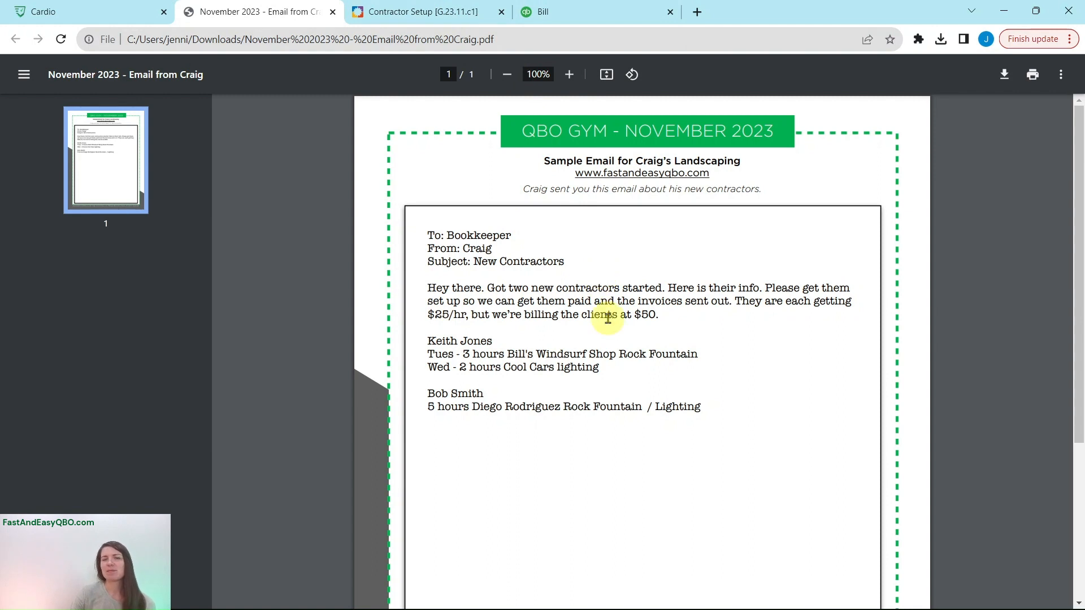
{"action": "left_click", "coordinate": [460, 12]}
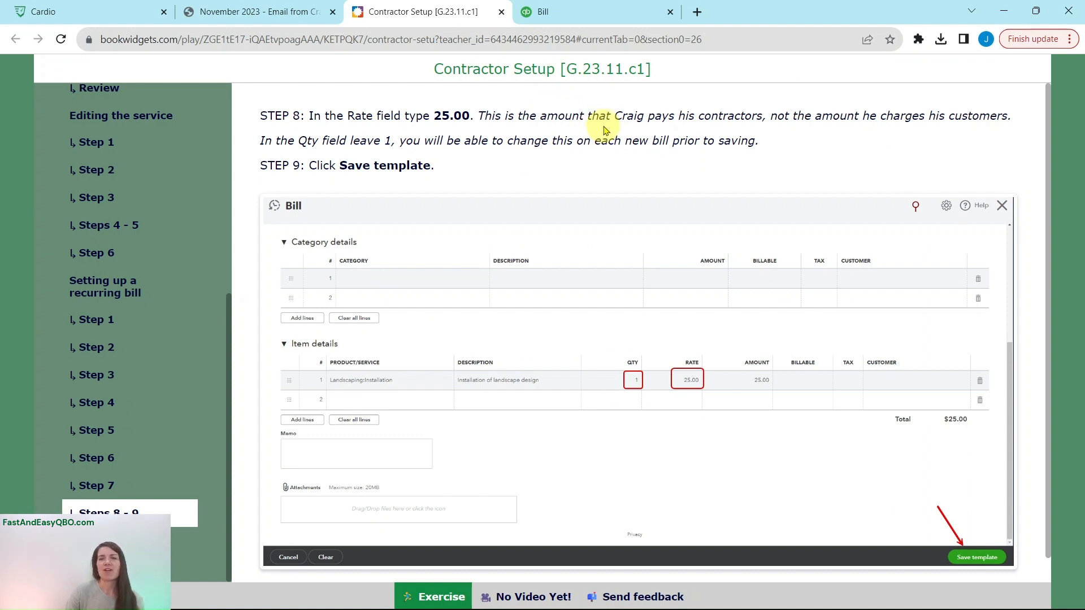
Step: Set the Installation line's rate to 25 on the recurring bill in QuickBooks
{"action": "left_click", "coordinate": [584, 21]}
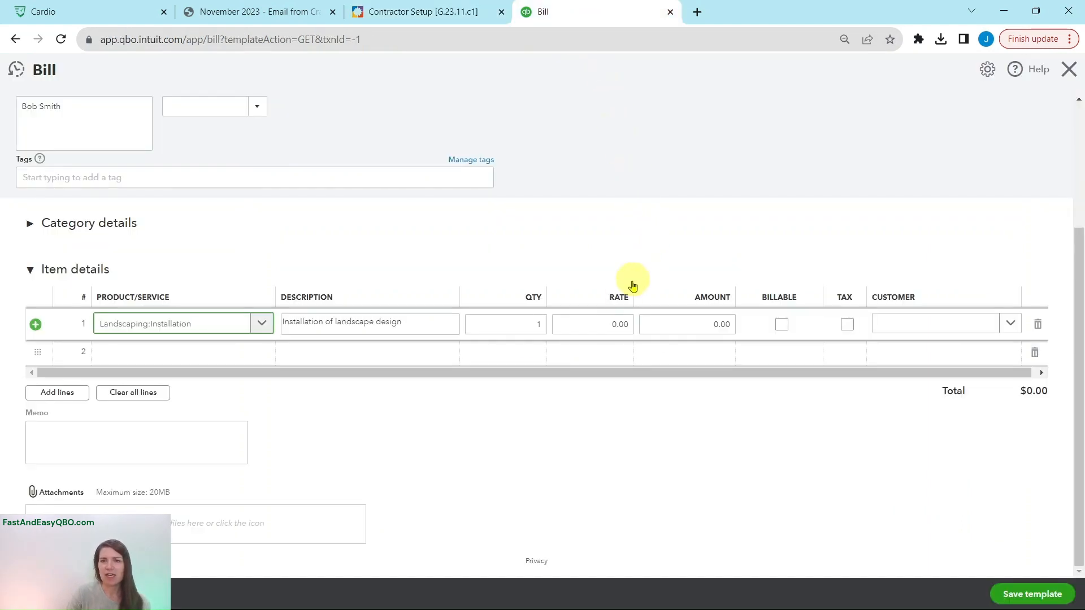
{"action": "left_click", "coordinate": [618, 319]}
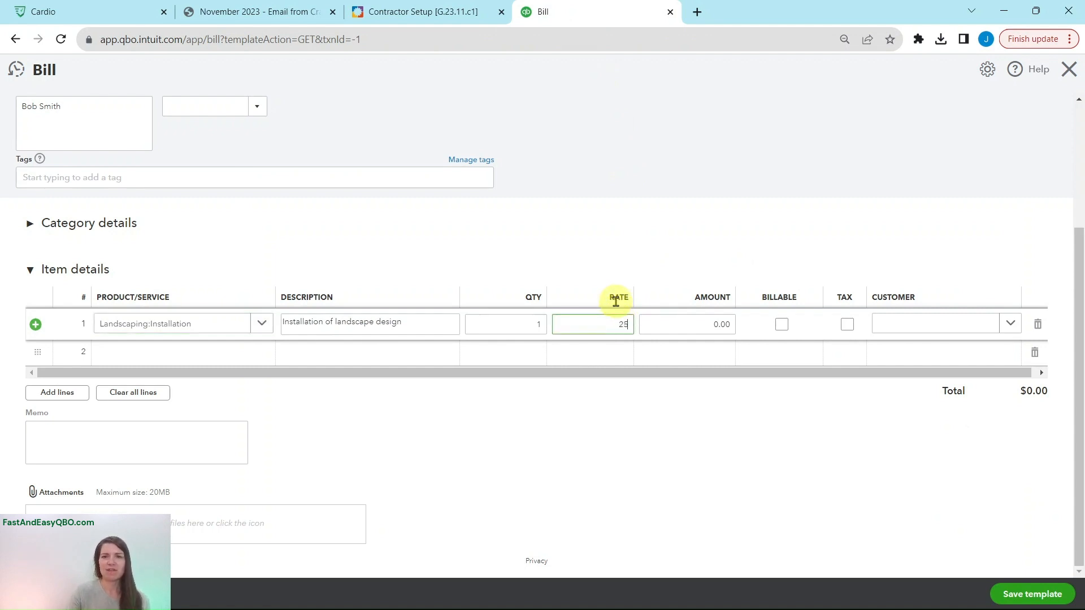
{"action": "key", "text": "Tab"}
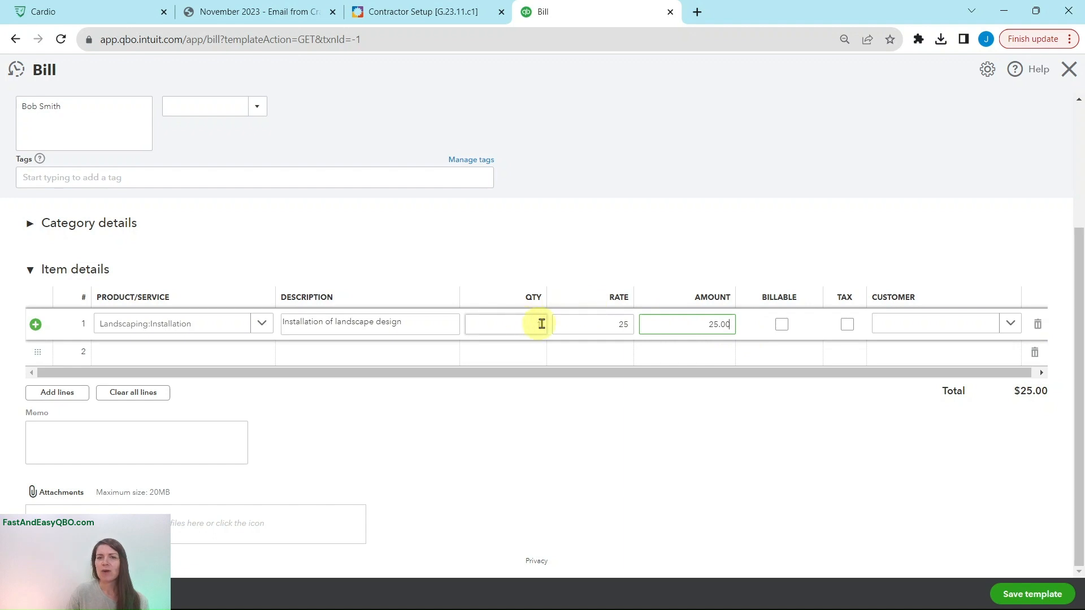
Step: Recheck Steps 8 - 9 of the instructions and save the Contractor Installation template in QuickBooks
{"action": "left_click", "coordinate": [427, 17]}
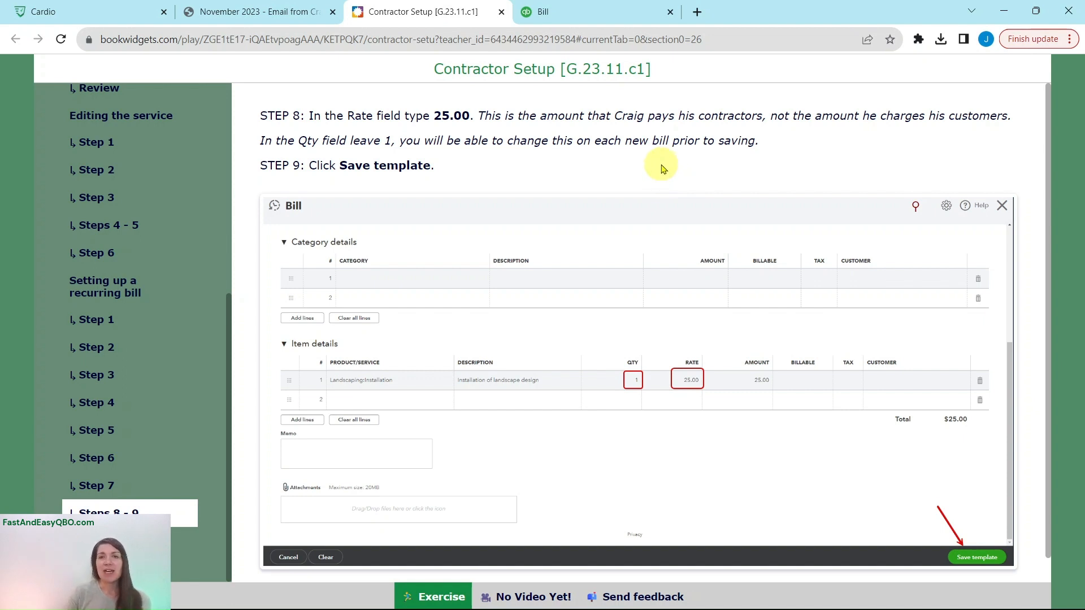
{"action": "left_click", "coordinate": [595, 17]}
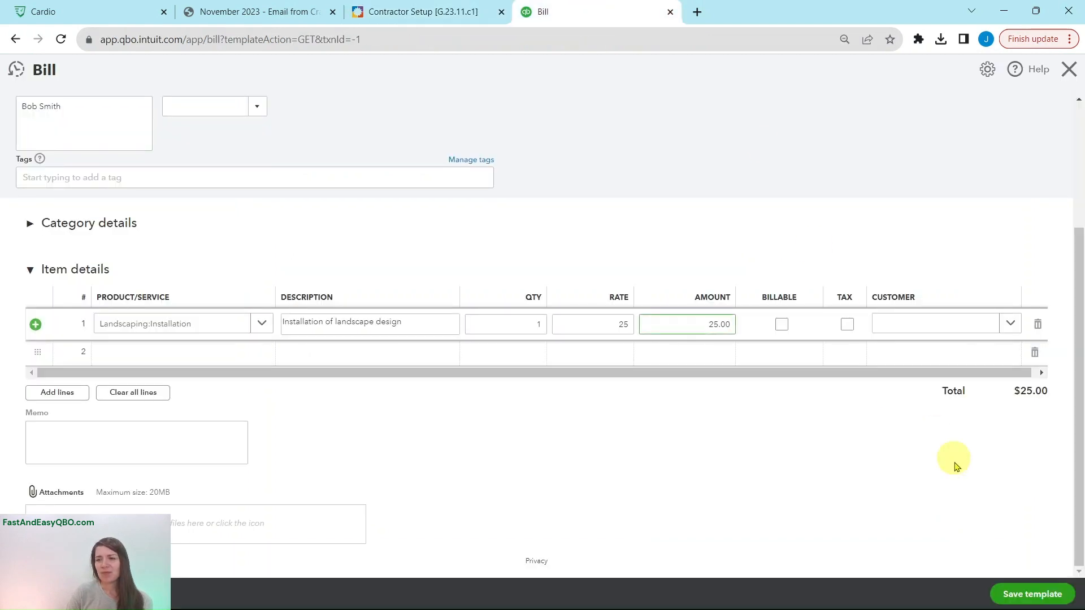
{"action": "left_click", "coordinate": [1037, 599]}
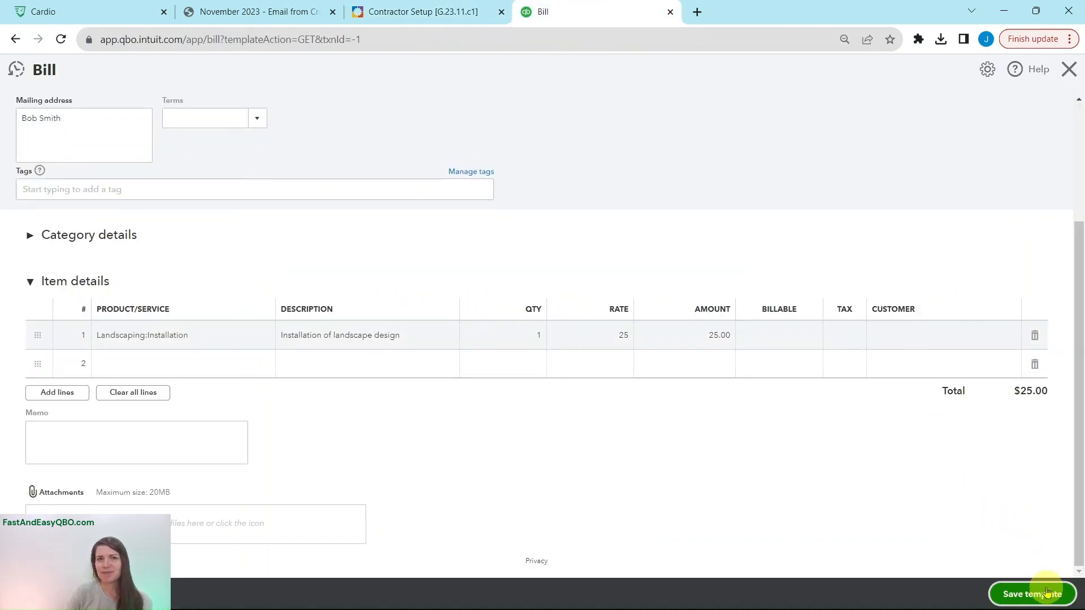